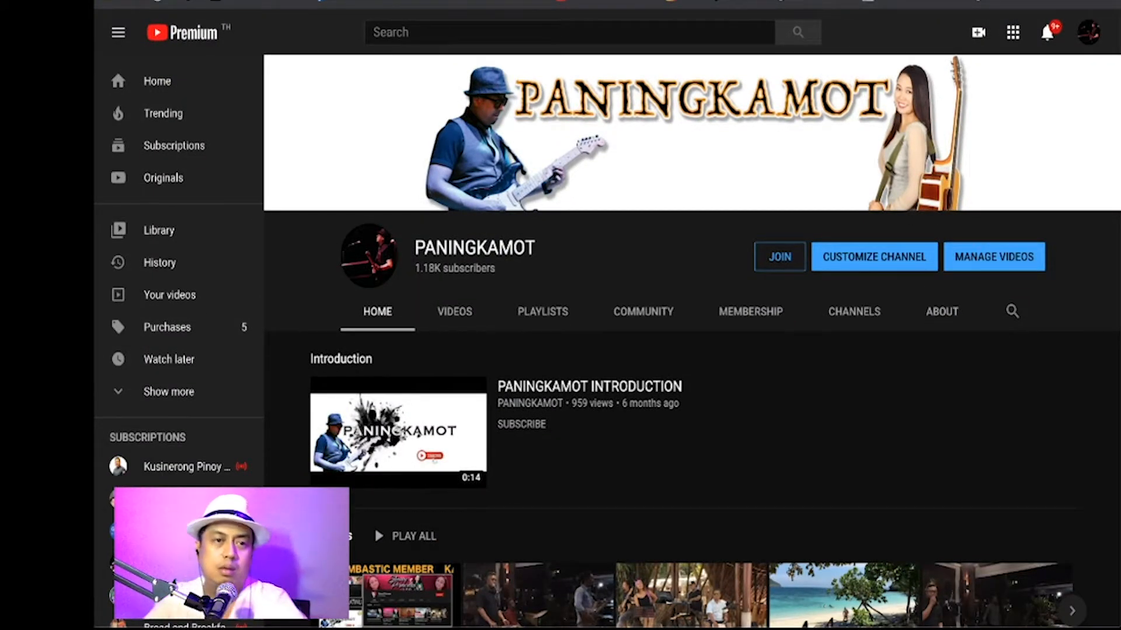
Switch to the Google tab and place the cursor in its empty search box
left_click(190, 6)
left_click(573, 260)
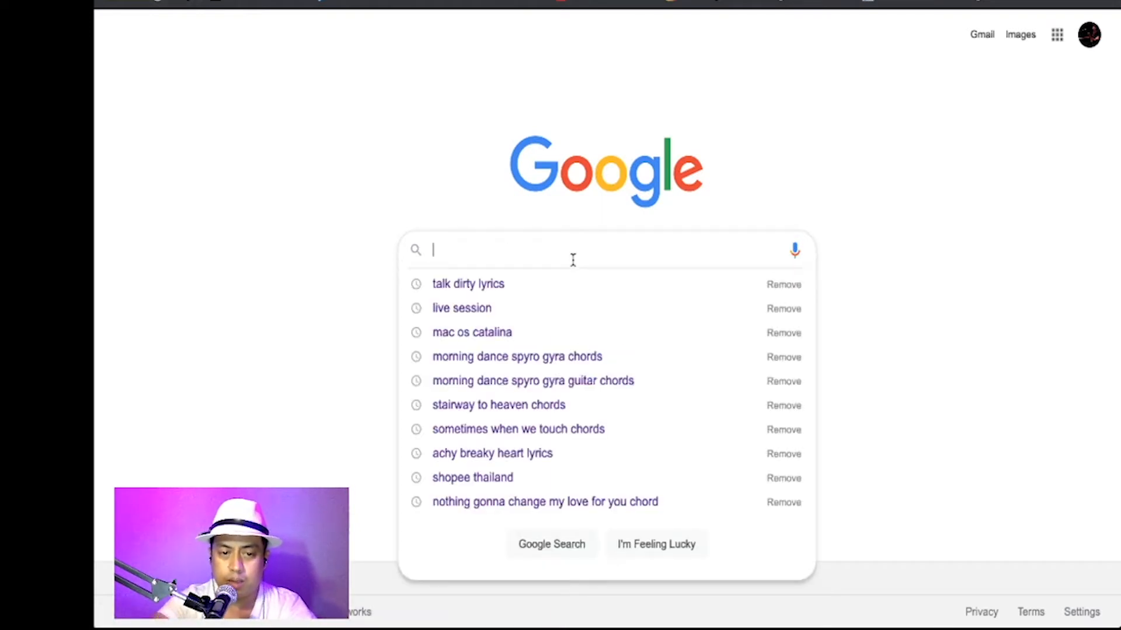
Search Google for 'stream yard' and open the StreamYard homepage from the results
type("stream")
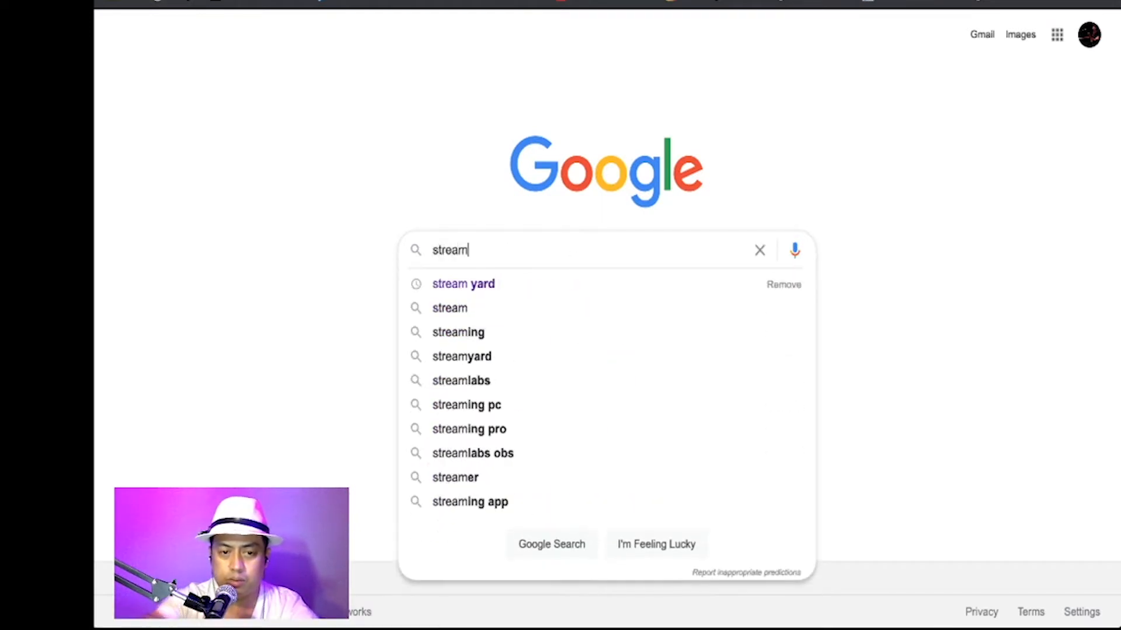
left_click(475, 288)
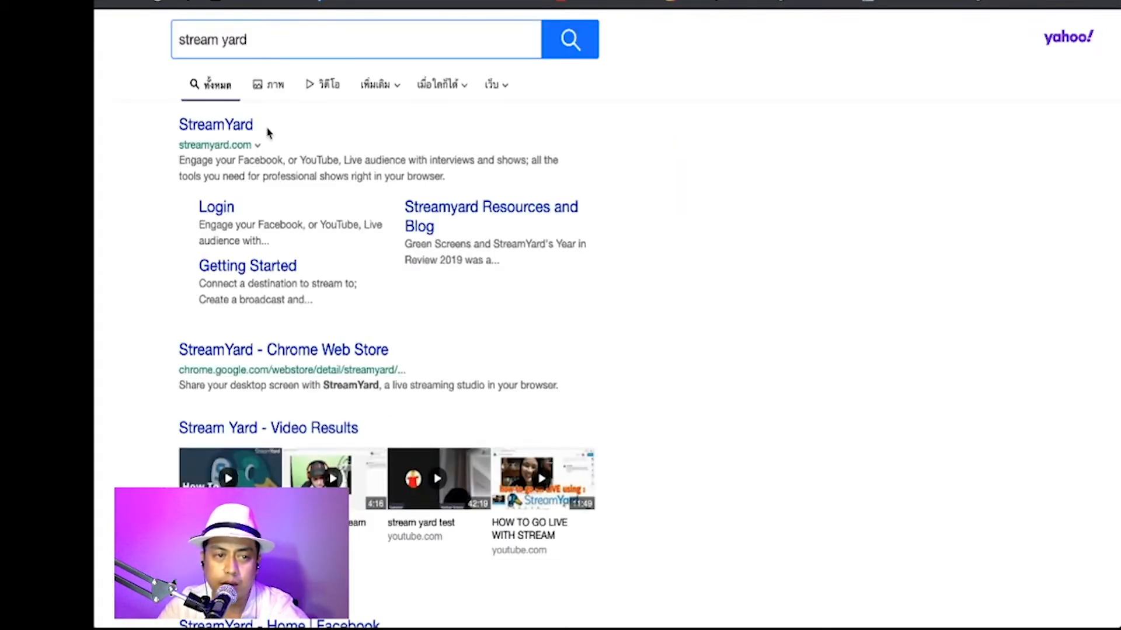
left_click(226, 130)
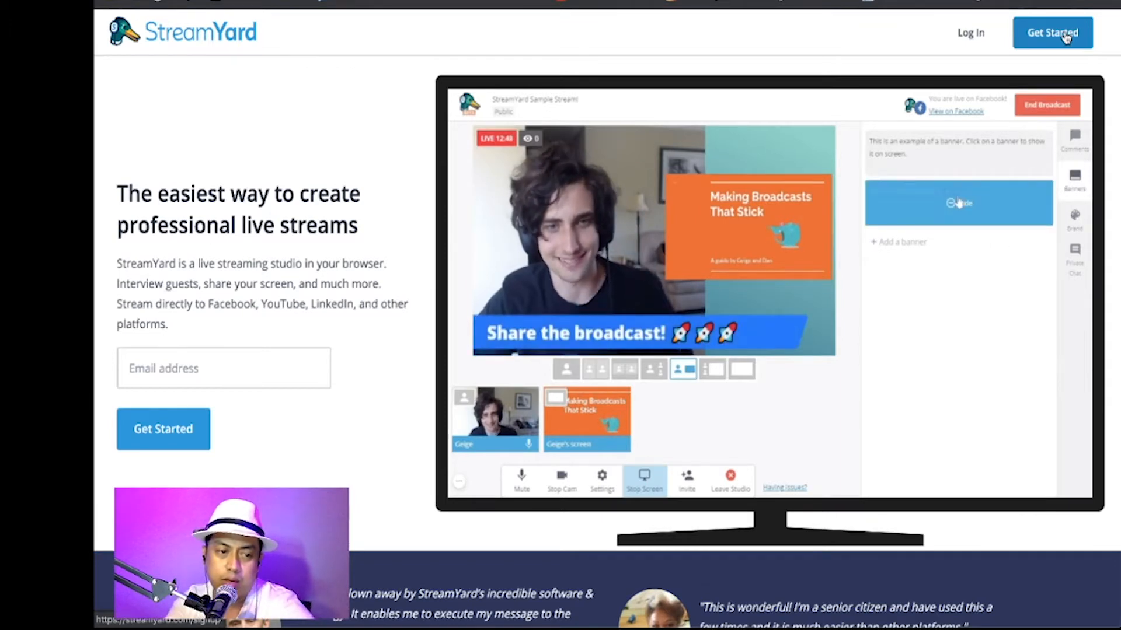
Request a StreamYard login code for the account e-mail and select the code in the mail app
left_click(238, 371)
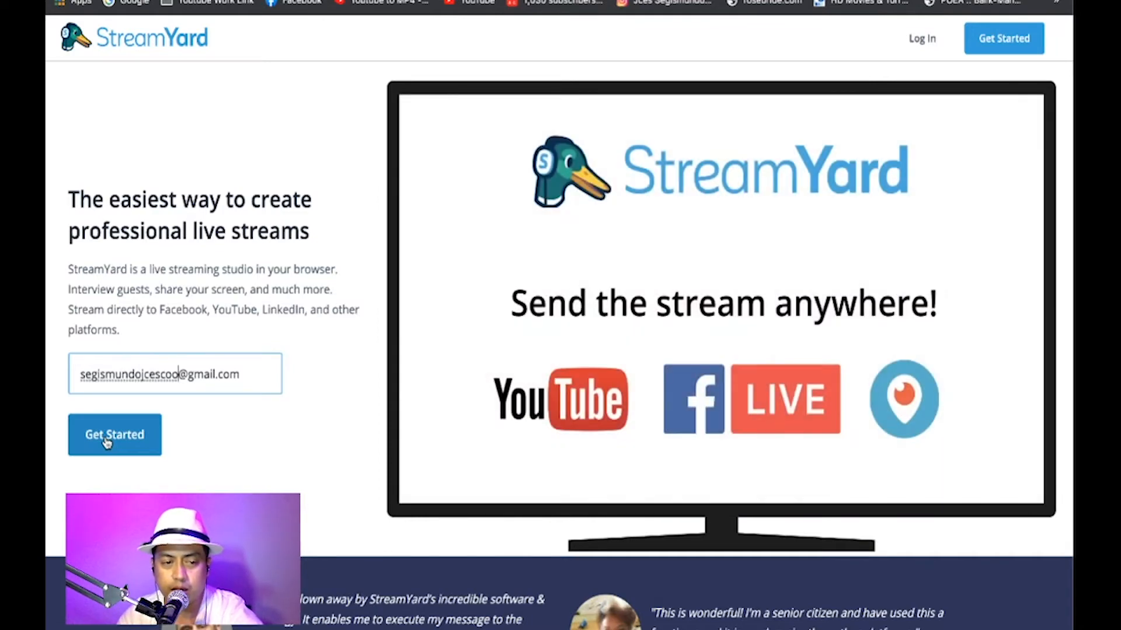
left_click(107, 442)
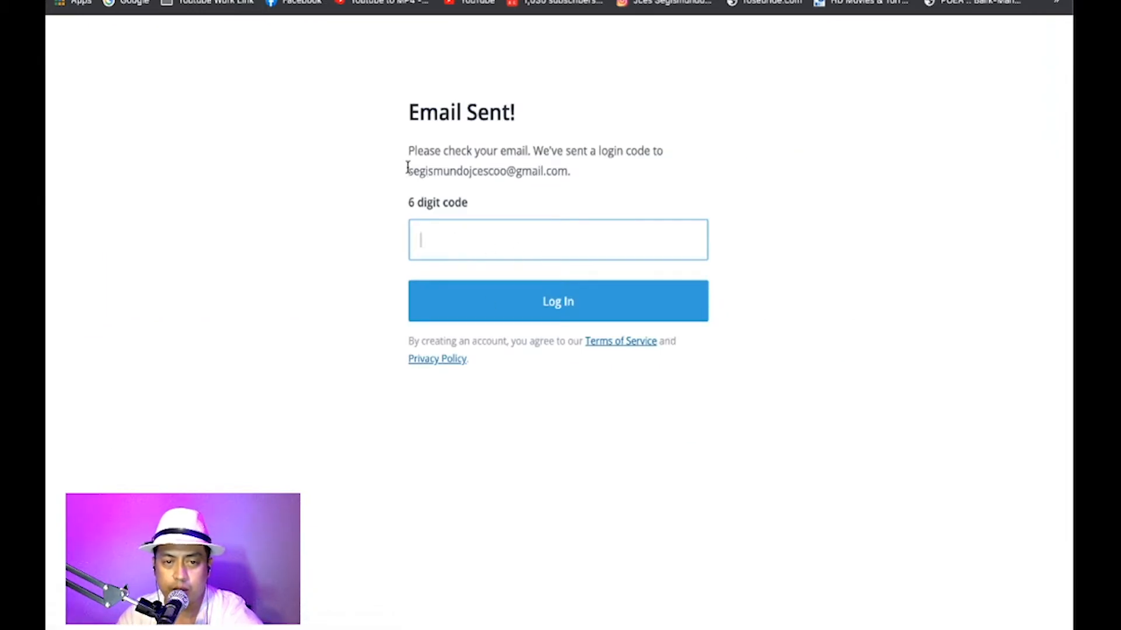
left_click_drag(409, 171, 603, 179)
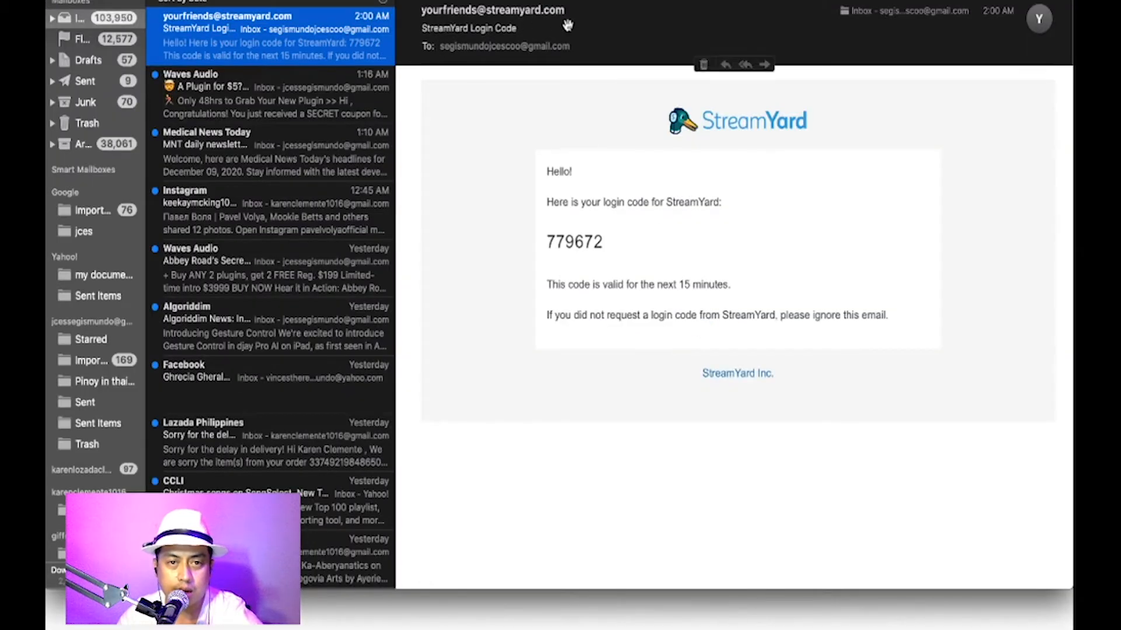
double_click(575, 241)
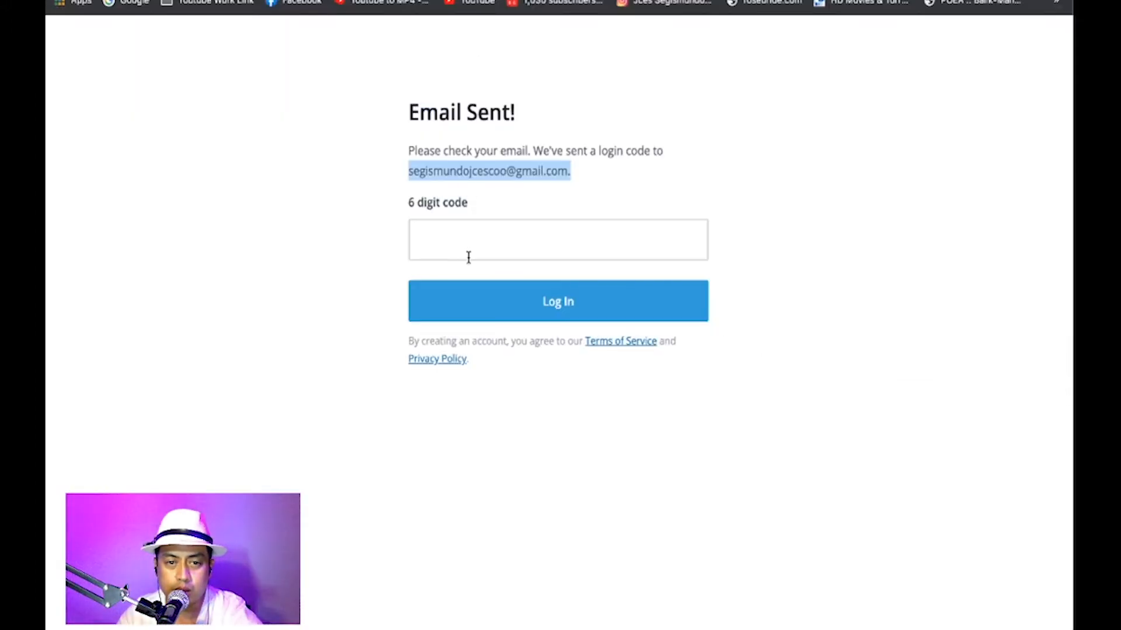
Enter the emailed six-digit login code and log in
left_click(469, 250)
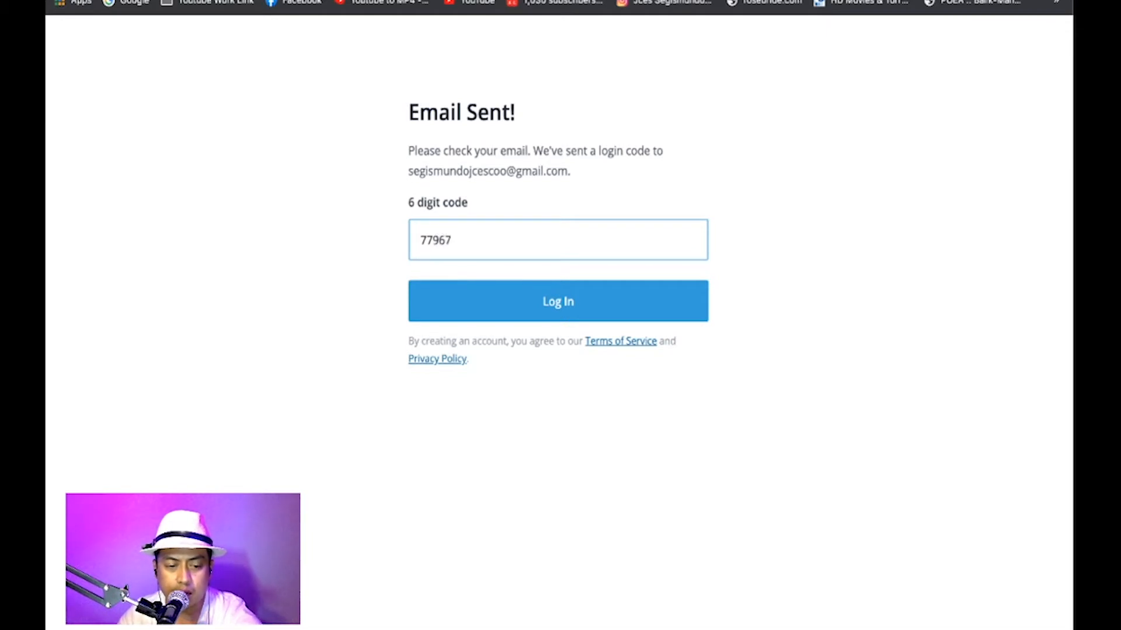
left_click(555, 301)
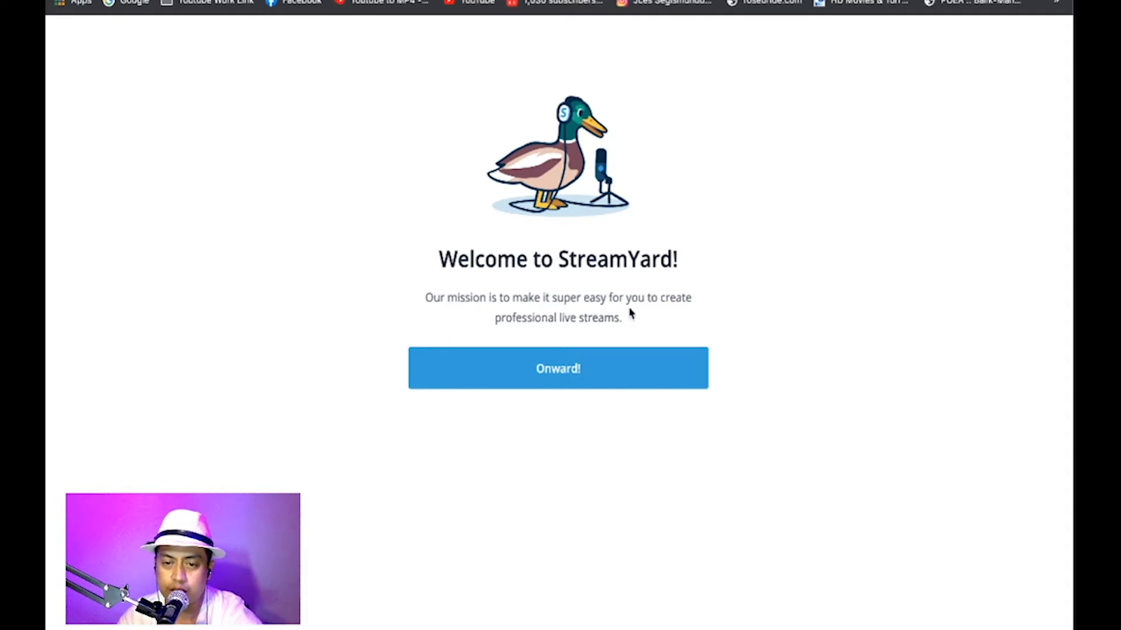
Connect the YouTube channel as a destination through the Google account and allow access
left_click(561, 372)
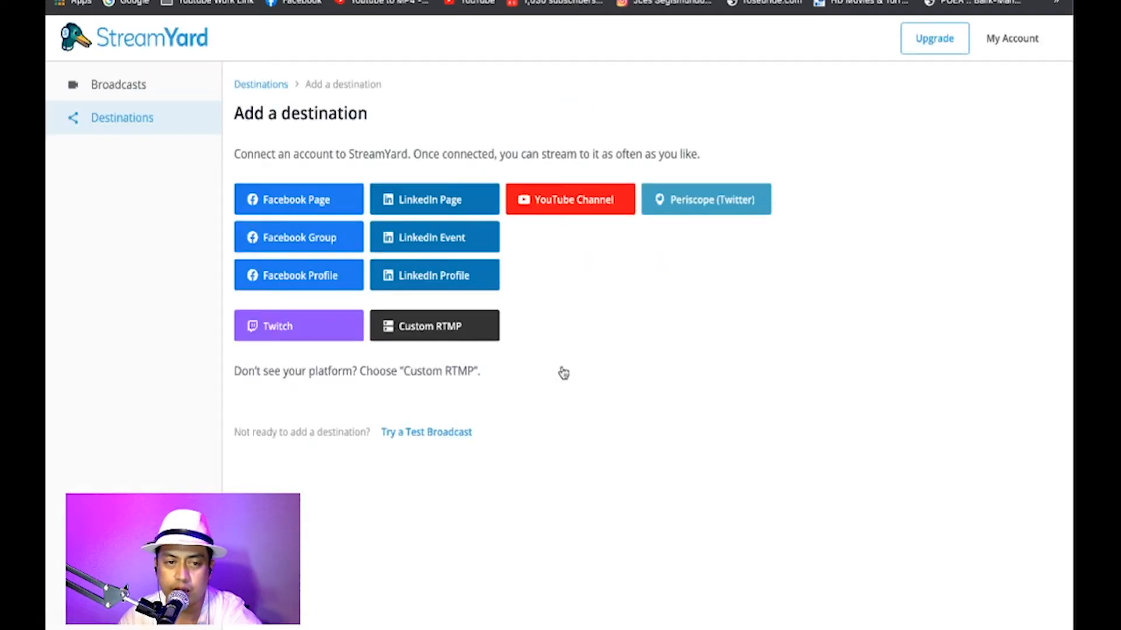
left_click(570, 203)
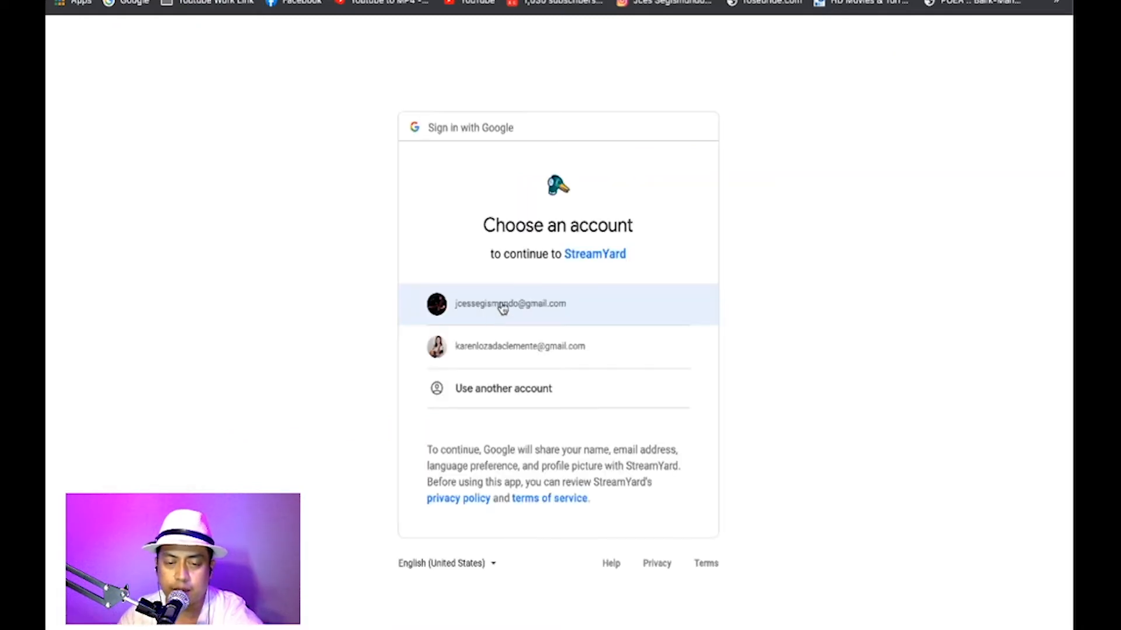
left_click(503, 307)
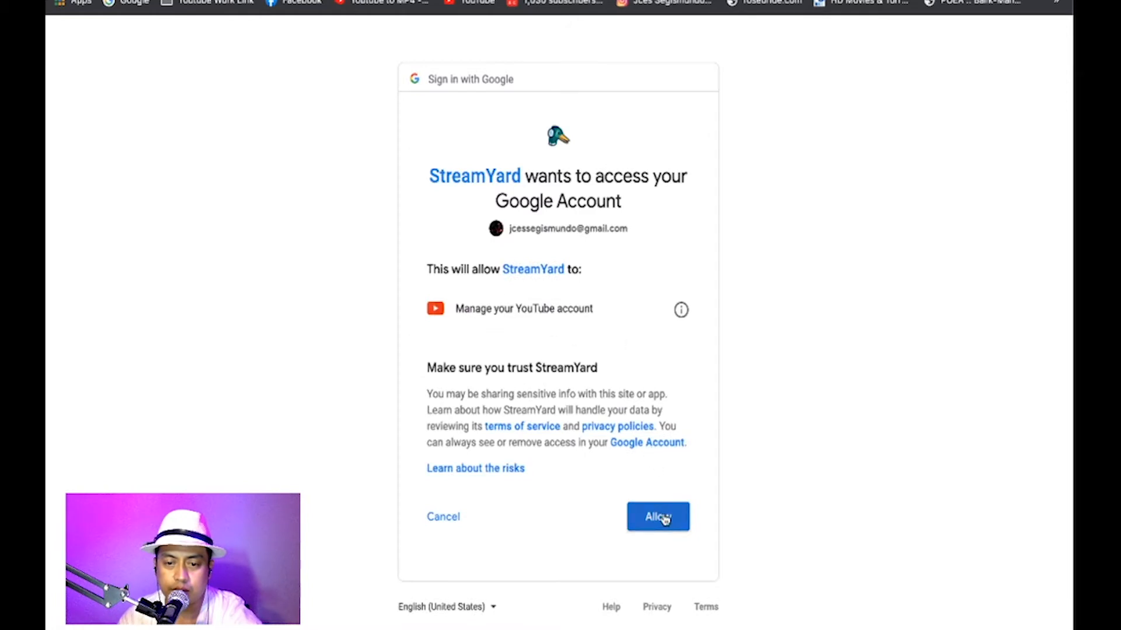
left_click(660, 518)
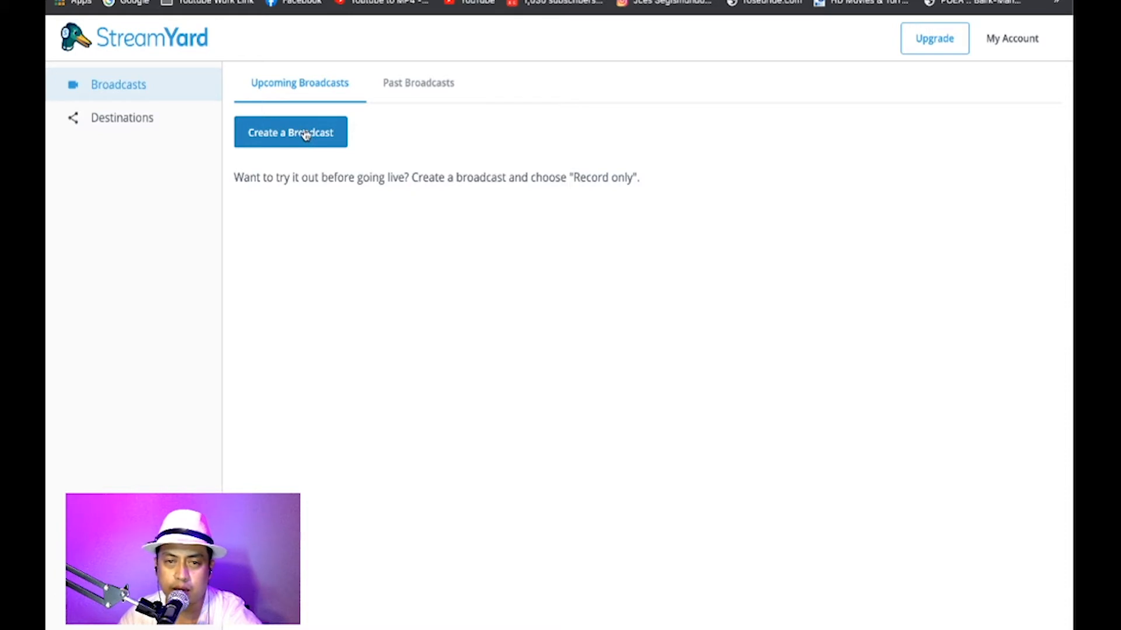
Create a new broadcast to the YouTube channel titled 'LS sample'
left_click(306, 134)
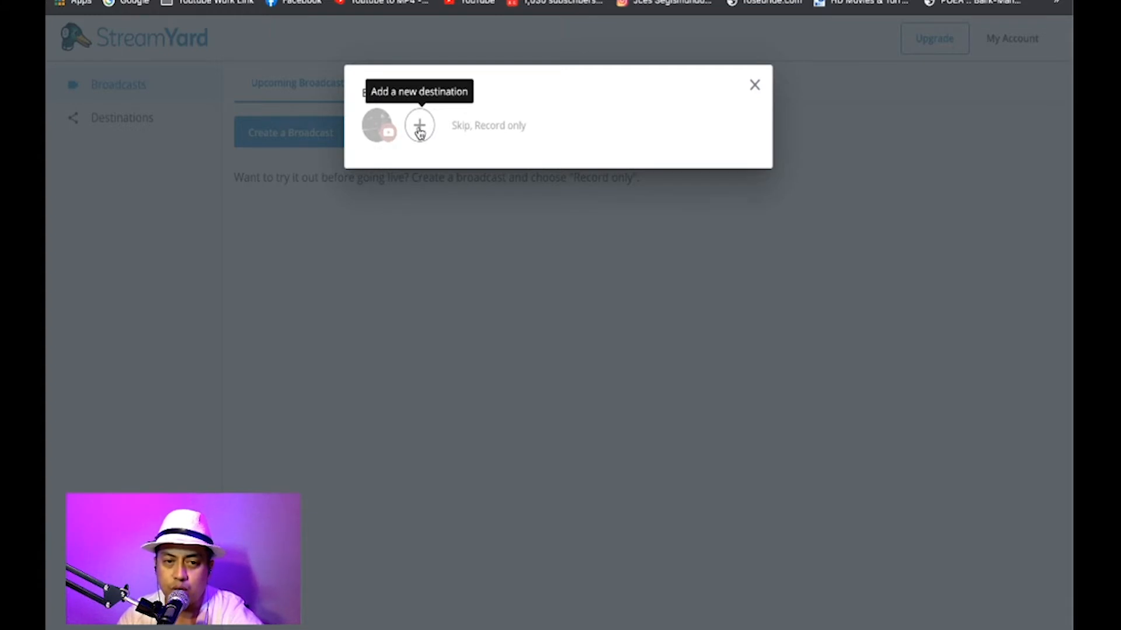
left_click(377, 126)
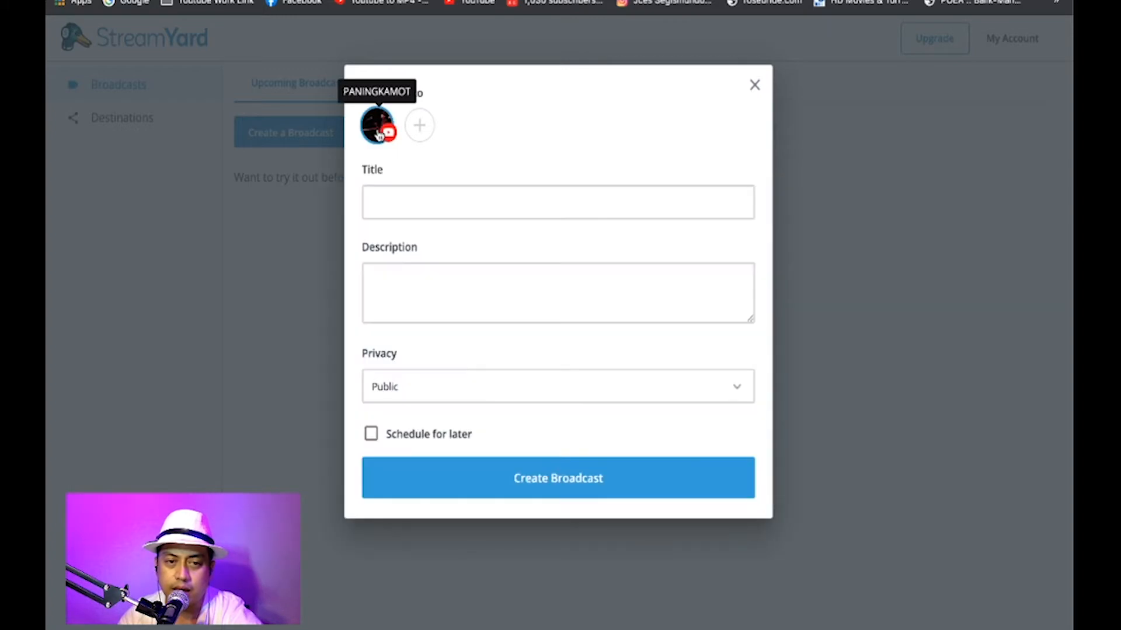
left_click(391, 202)
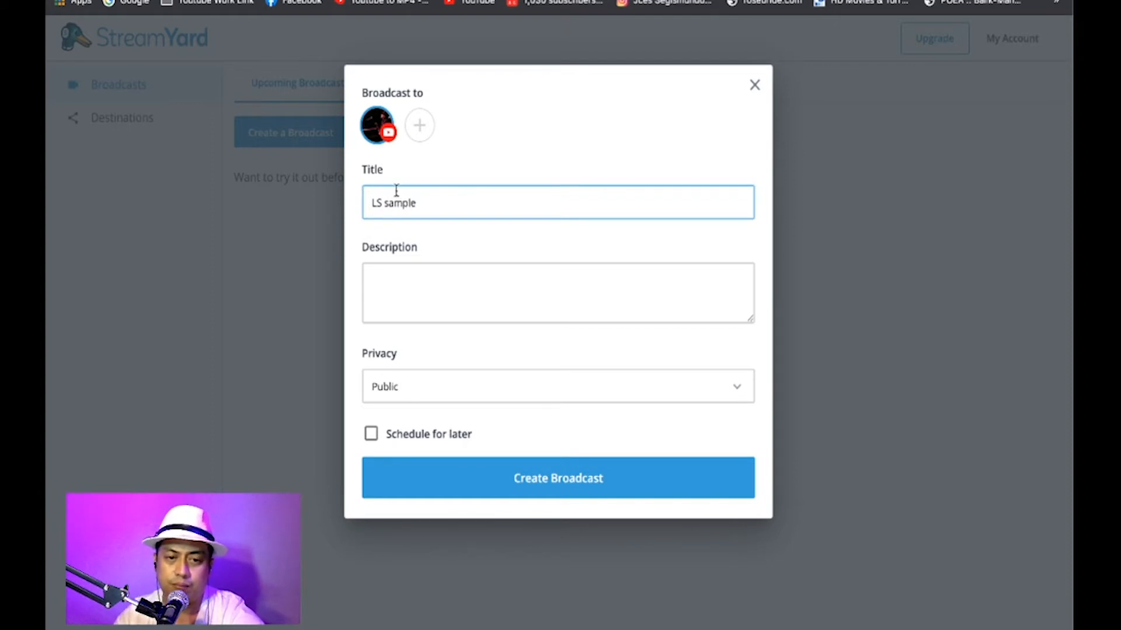
left_click(393, 280)
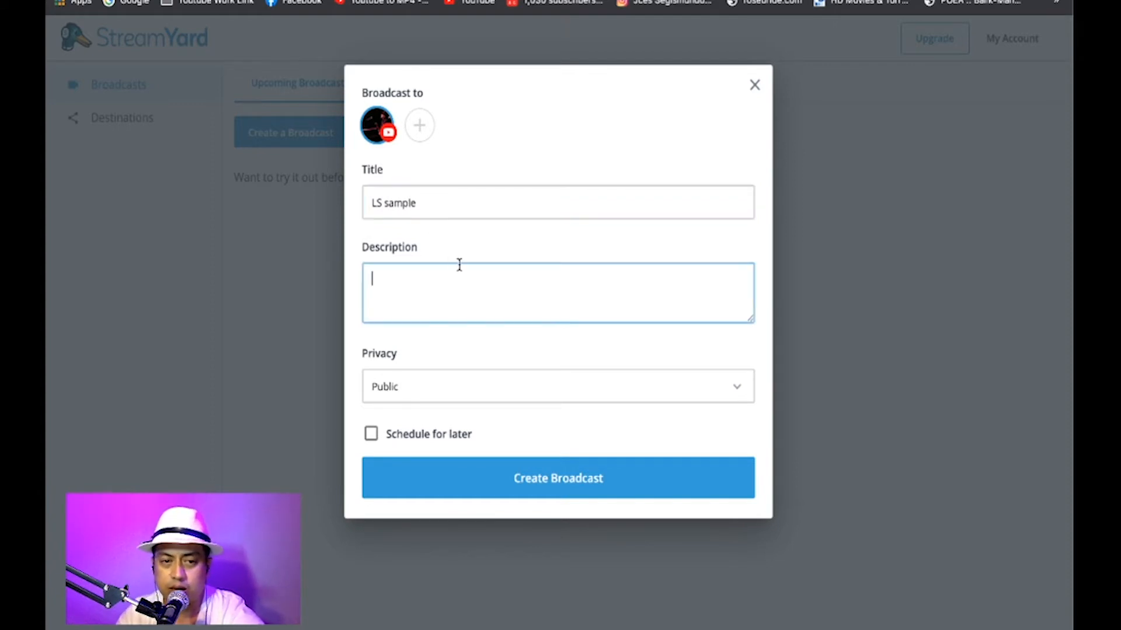
Set the broadcast privacy to Private and enable Schedule for later
left_click(415, 387)
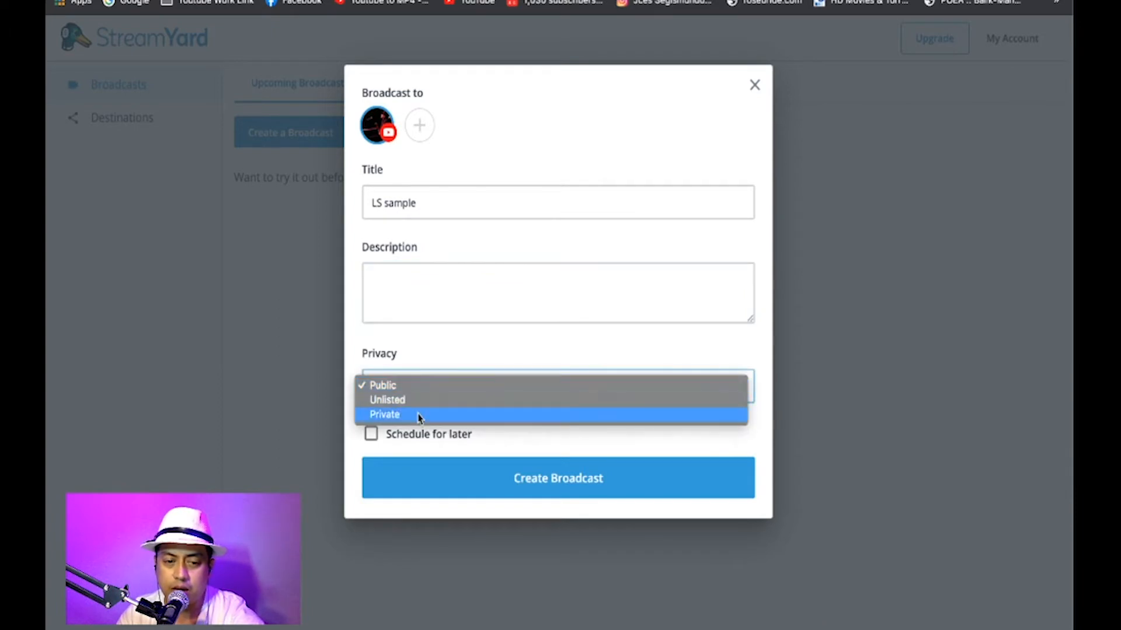
left_click(458, 345)
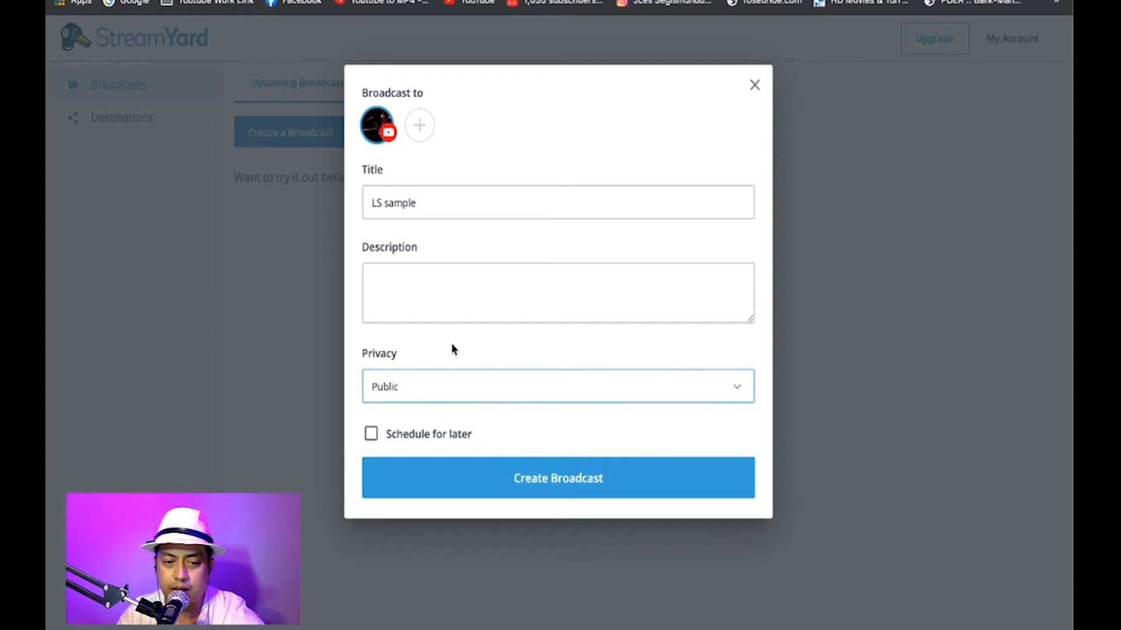
left_click(435, 390)
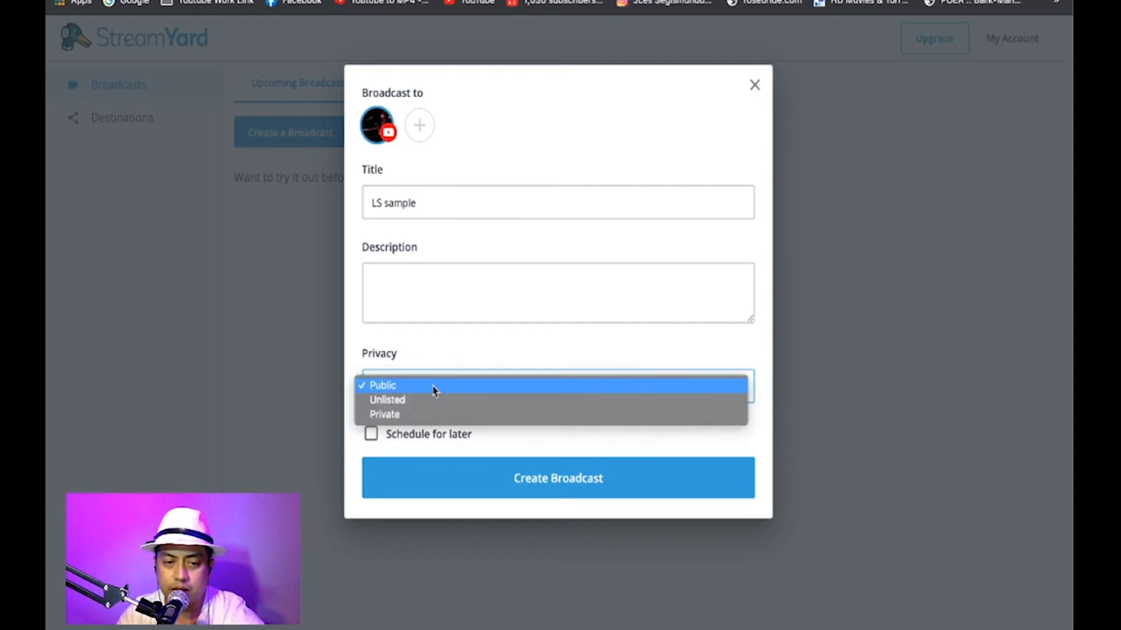
left_click(420, 416)
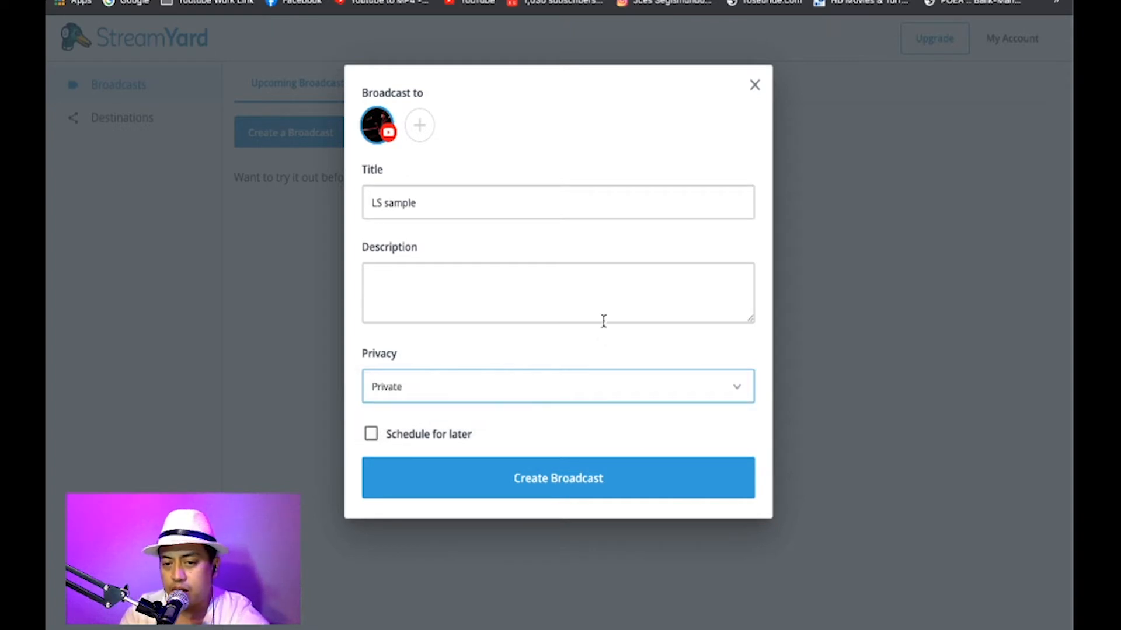
left_click(438, 390)
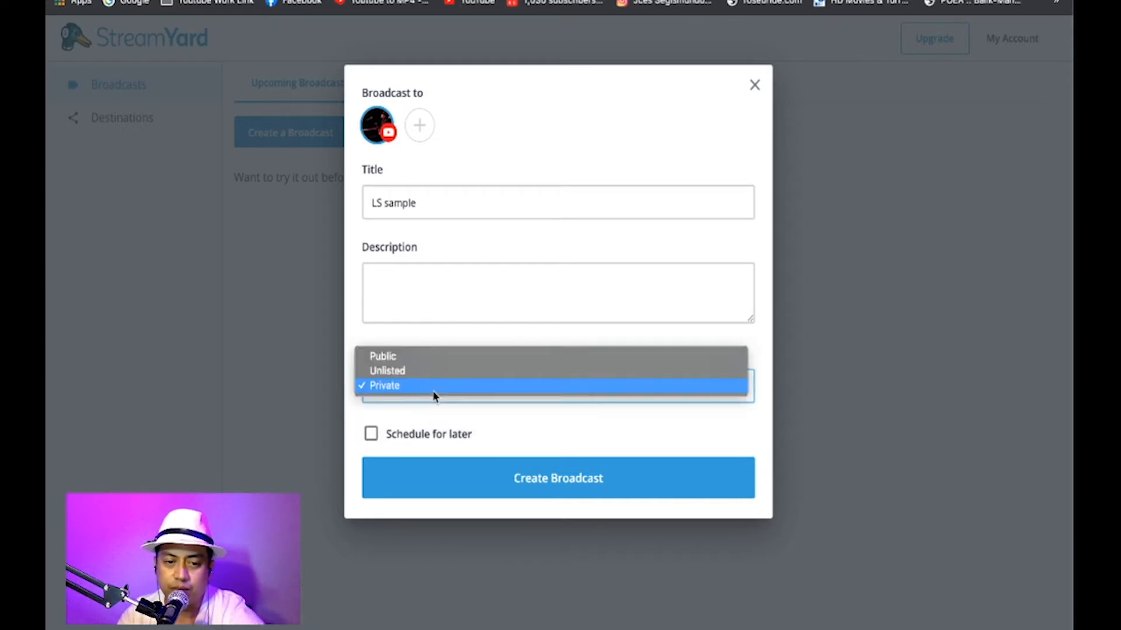
left_click(431, 388)
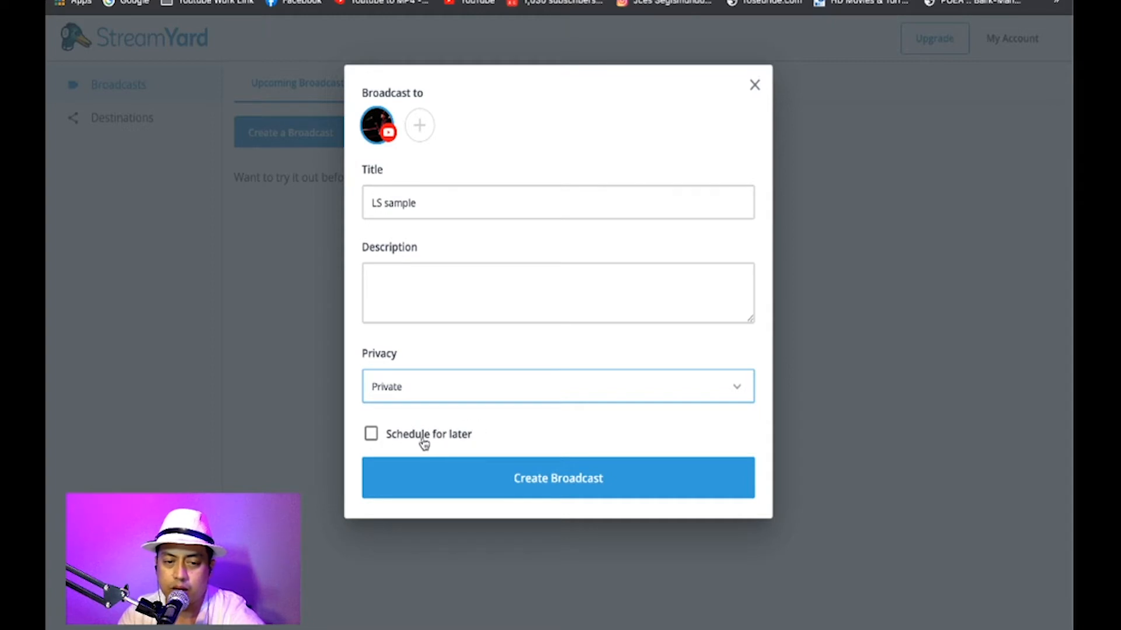
left_click(371, 435)
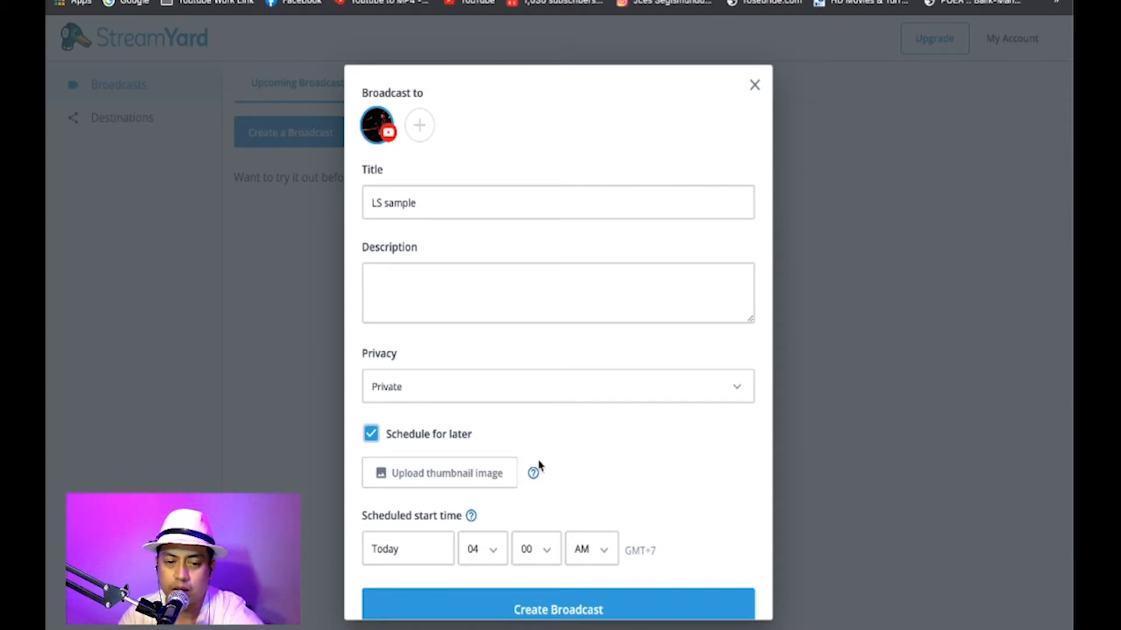
Upload Dec LS 7.jpg as the broadcast thumbnail and apply its position and size
left_click(465, 478)
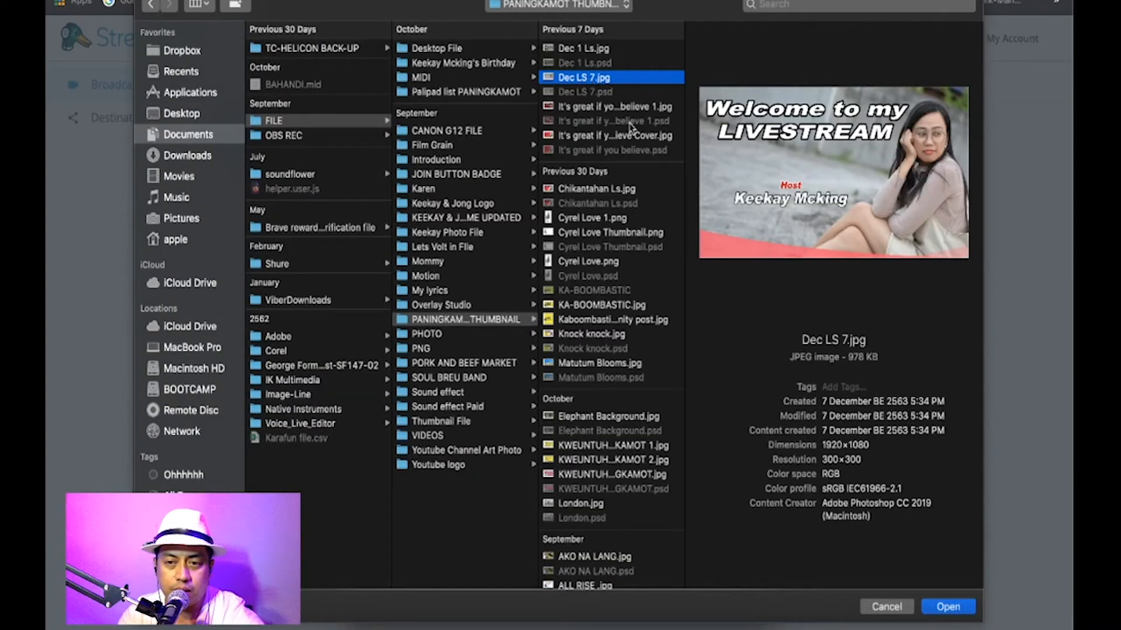
left_click(946, 607)
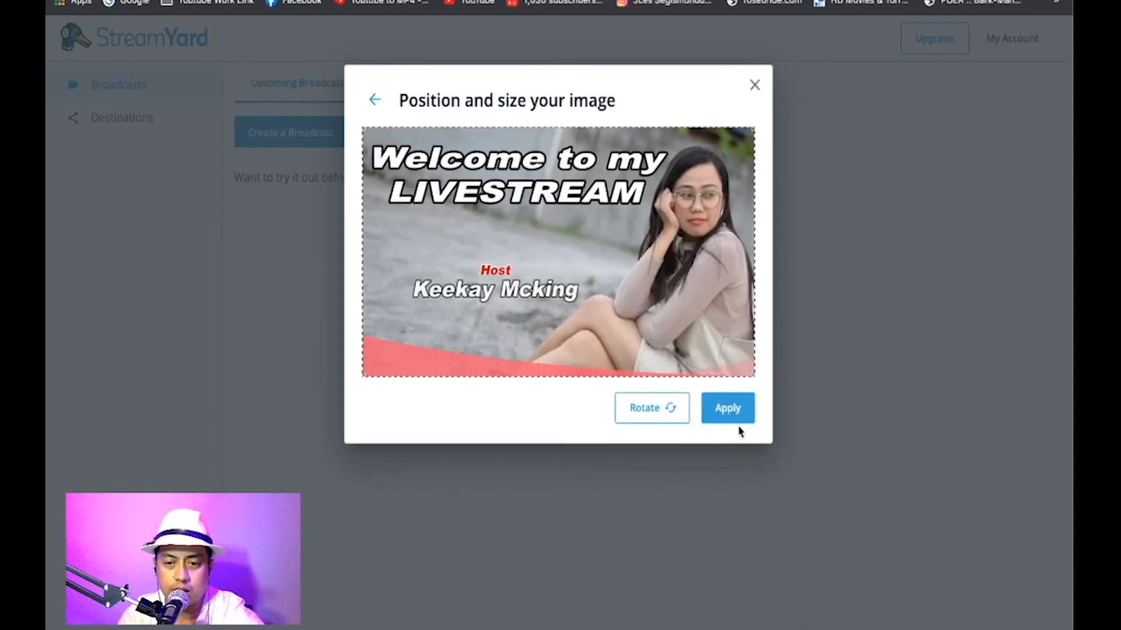
left_click(729, 416)
scroll(670, 447, "down", 1)
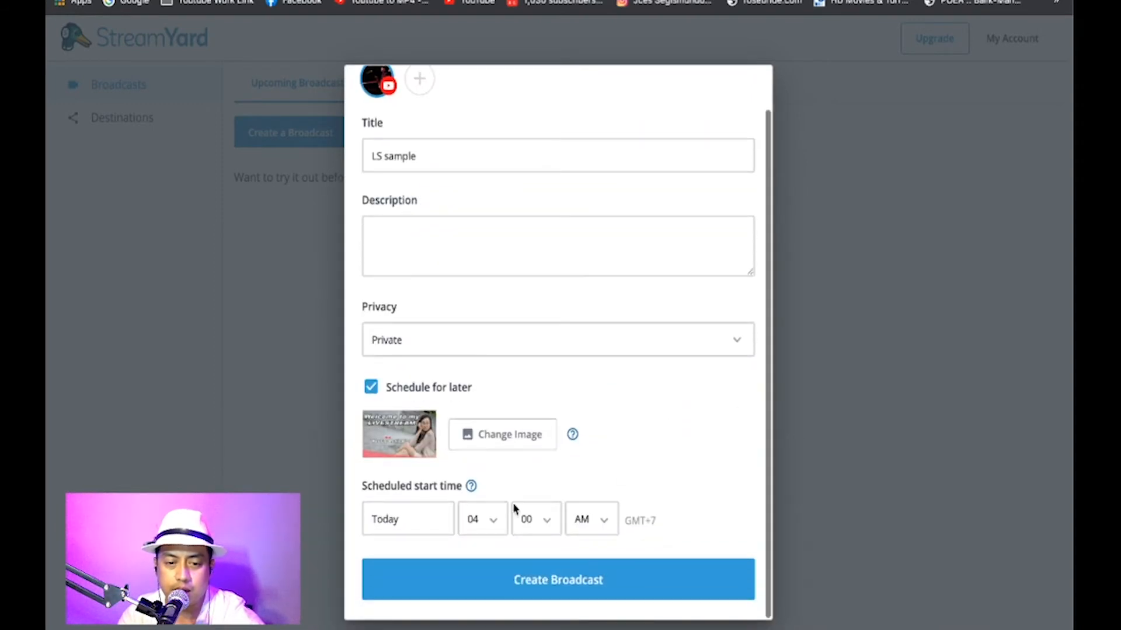
Try a start time of 11:00 PM on December 11
left_click(488, 520)
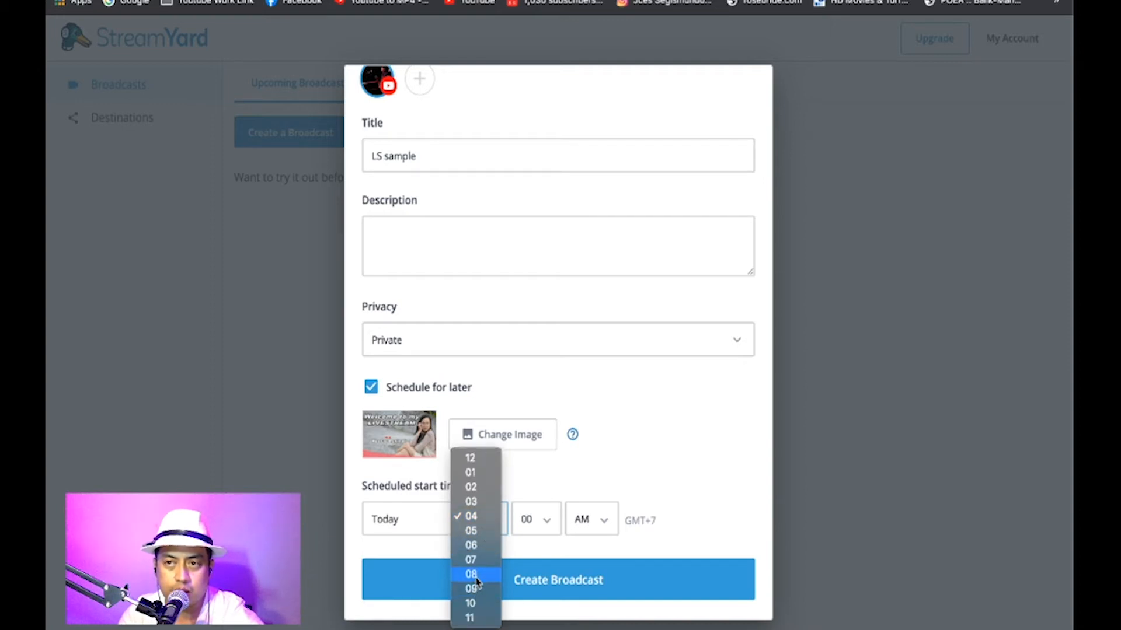
left_click(471, 618)
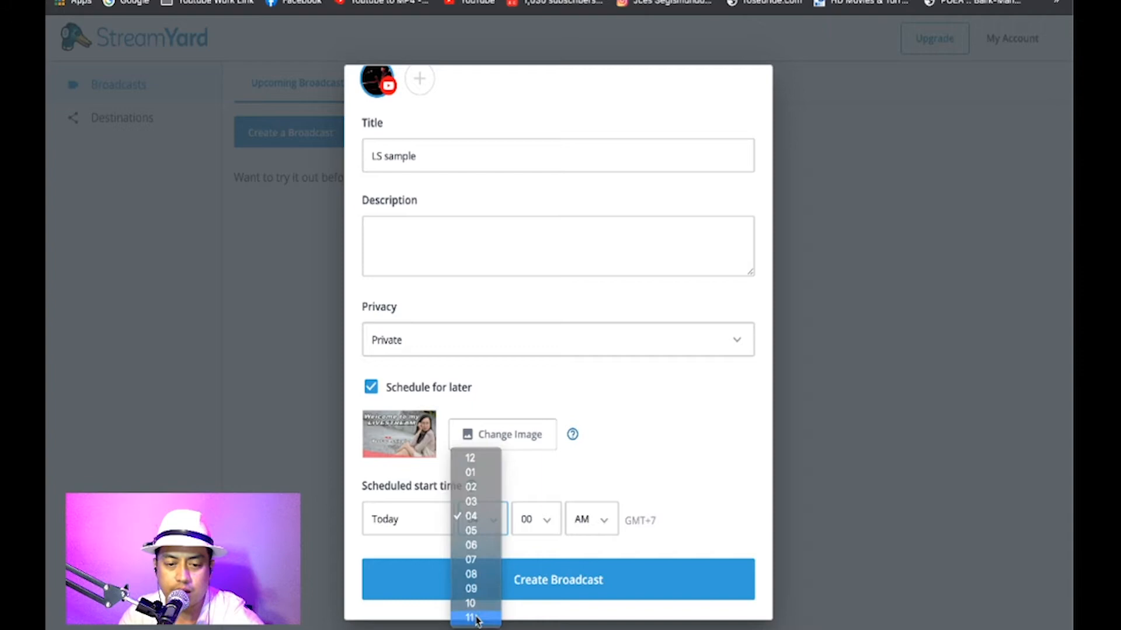
left_click(549, 524)
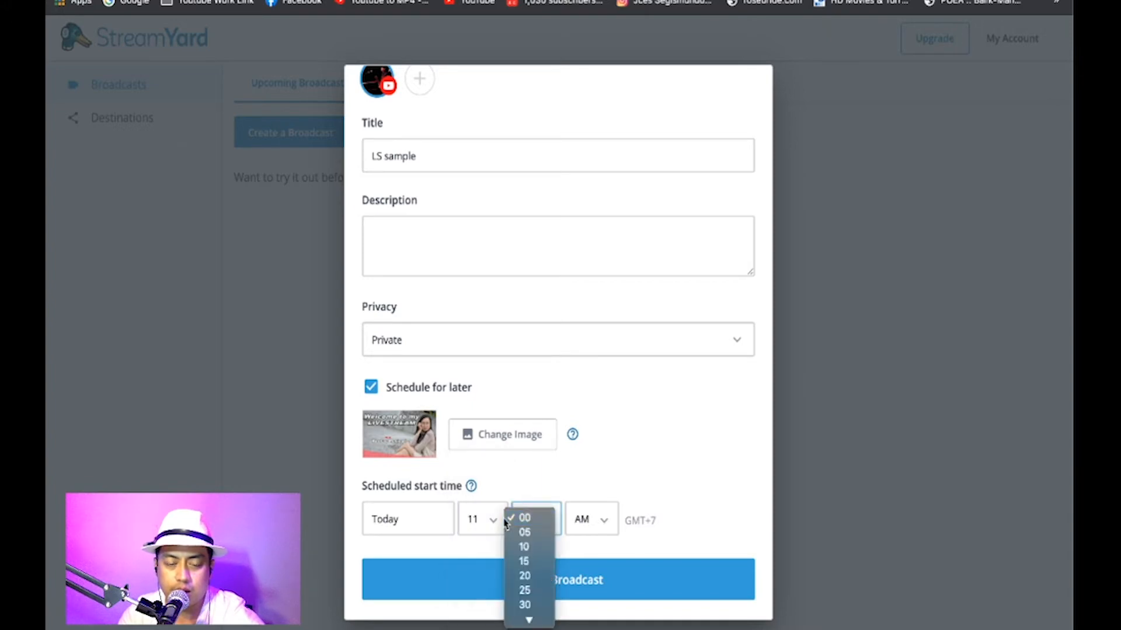
left_click(439, 520)
left_click(431, 518)
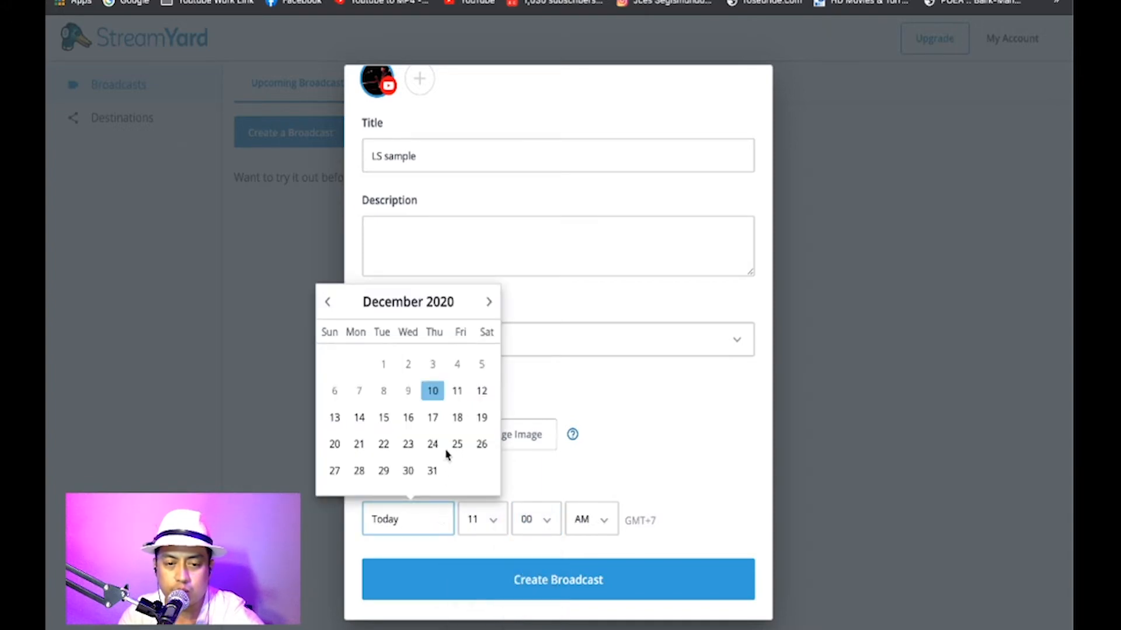
left_click(457, 391)
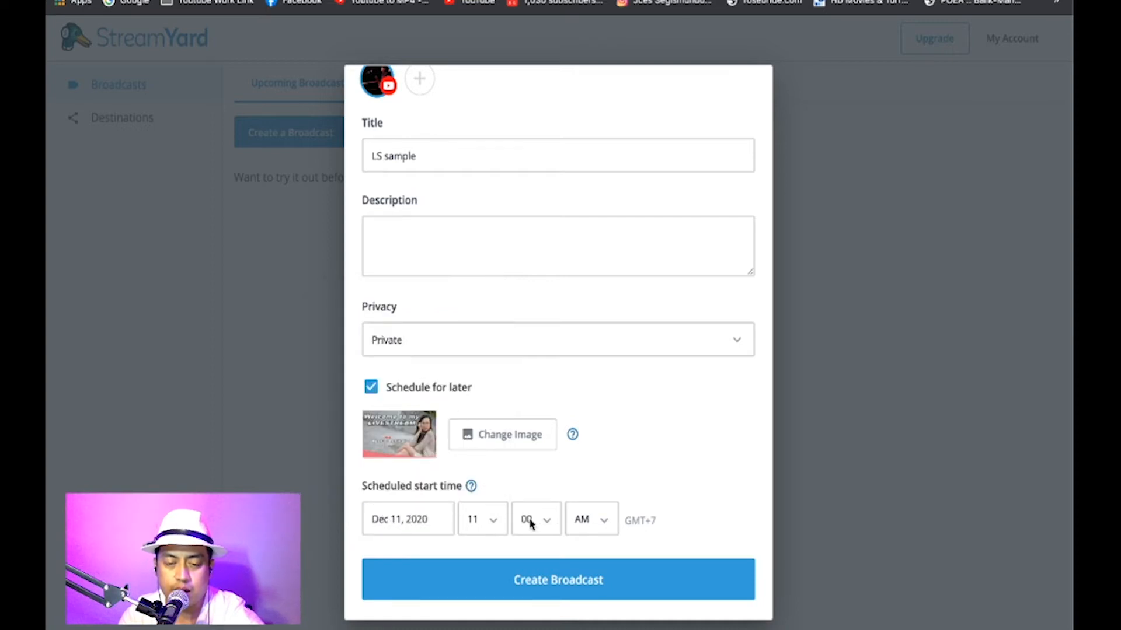
left_click(605, 523)
left_click(592, 532)
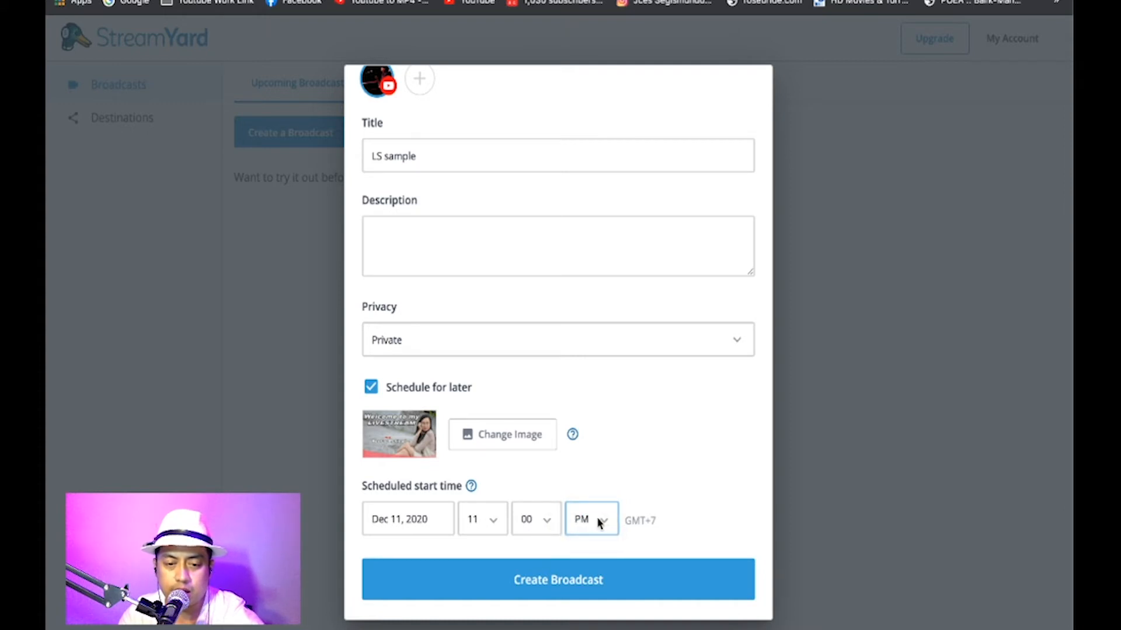
Reset the start to Today at 02:10 AM and create the broadcast
left_click(382, 519)
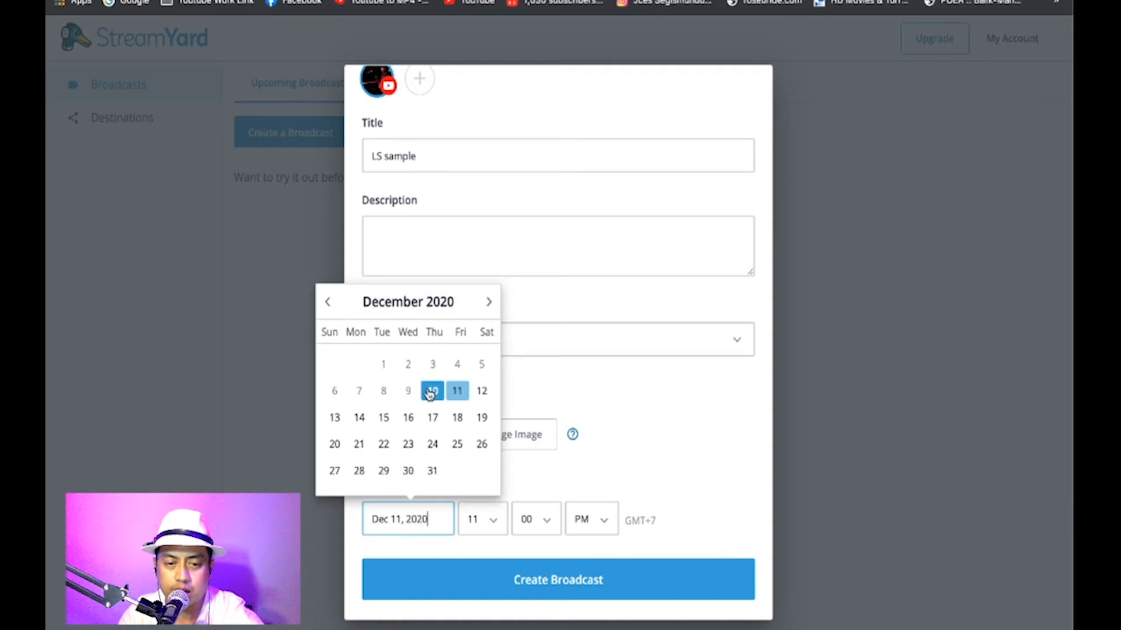
left_click(430, 388)
left_click(490, 523)
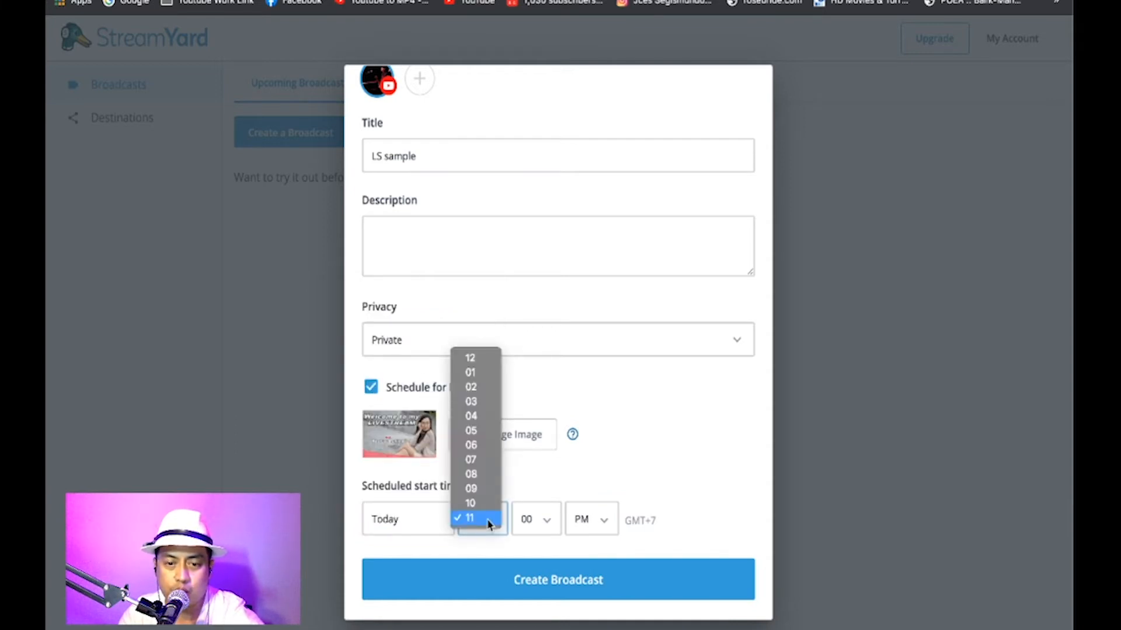
left_click(484, 394)
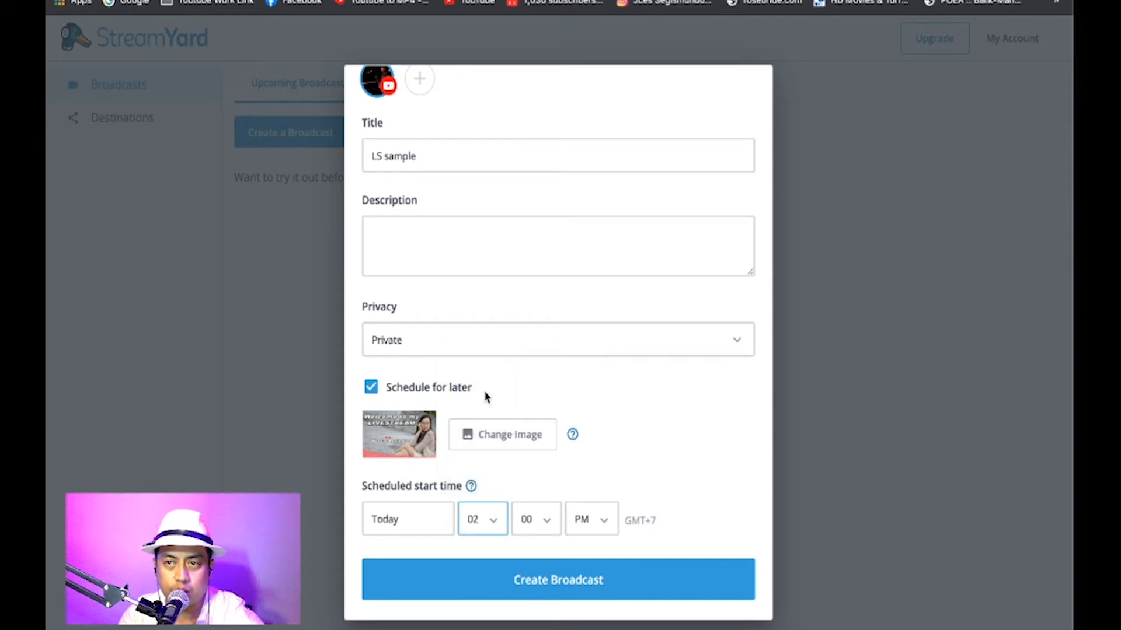
left_click(543, 521)
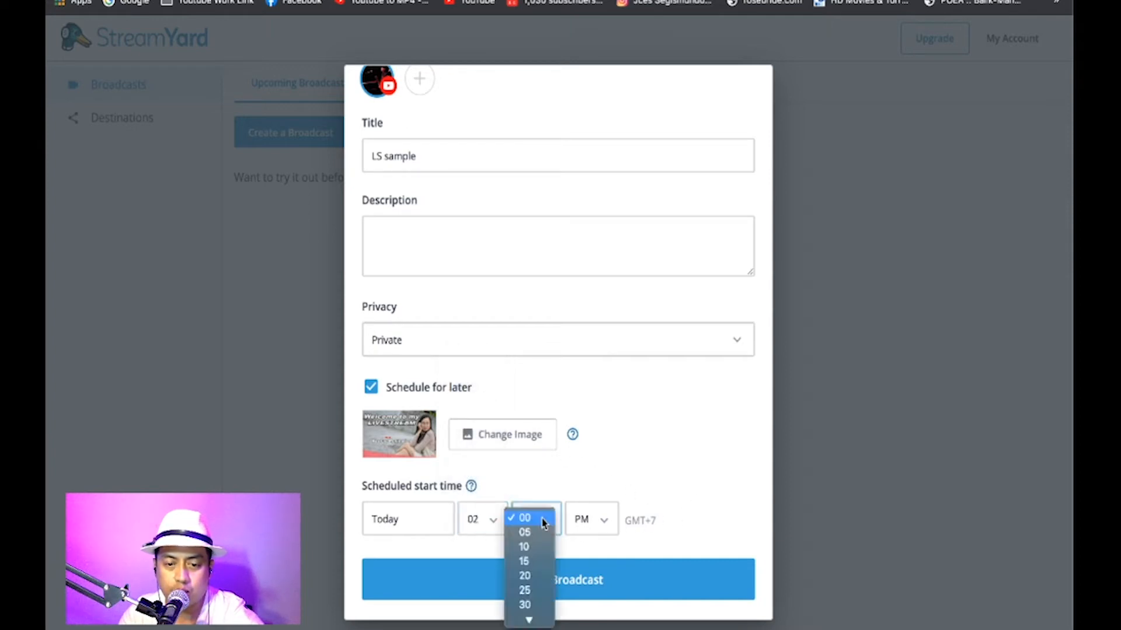
left_click(533, 548)
left_click(596, 527)
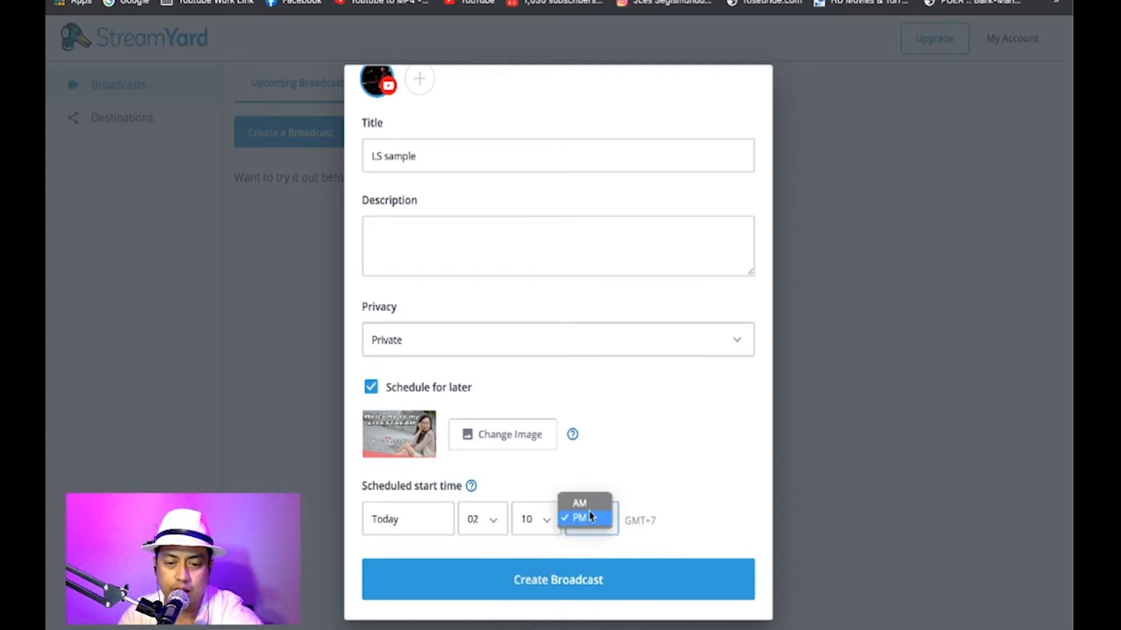
left_click(587, 506)
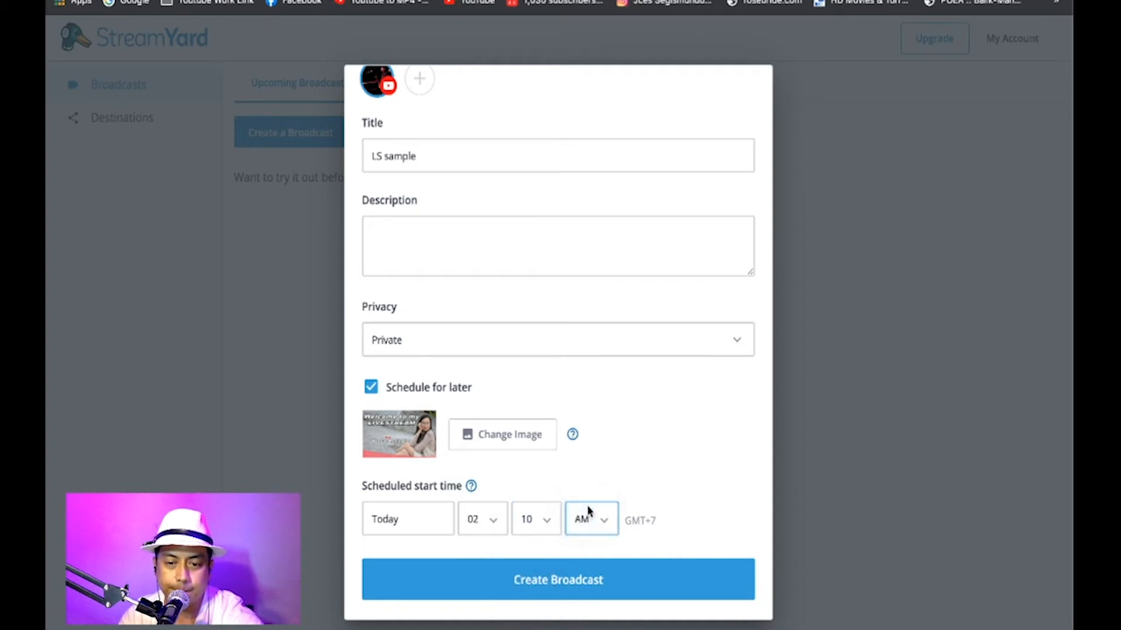
left_click(565, 584)
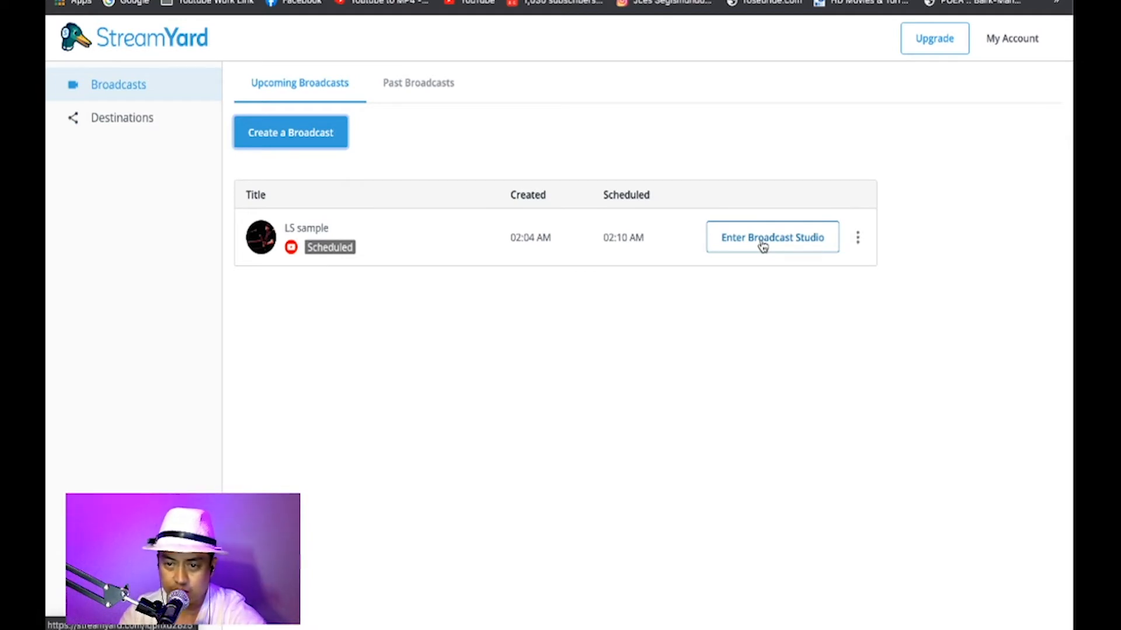
Enter the LS sample broadcast studio from Upcoming Broadcasts
left_click(762, 247)
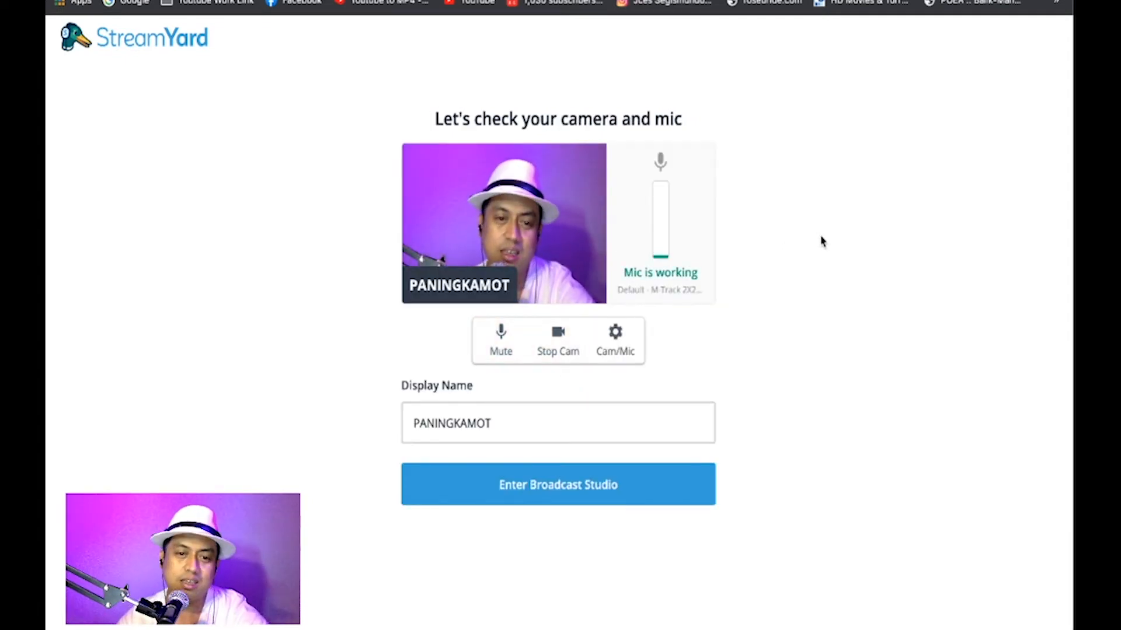
left_click_drag(514, 424, 390, 428)
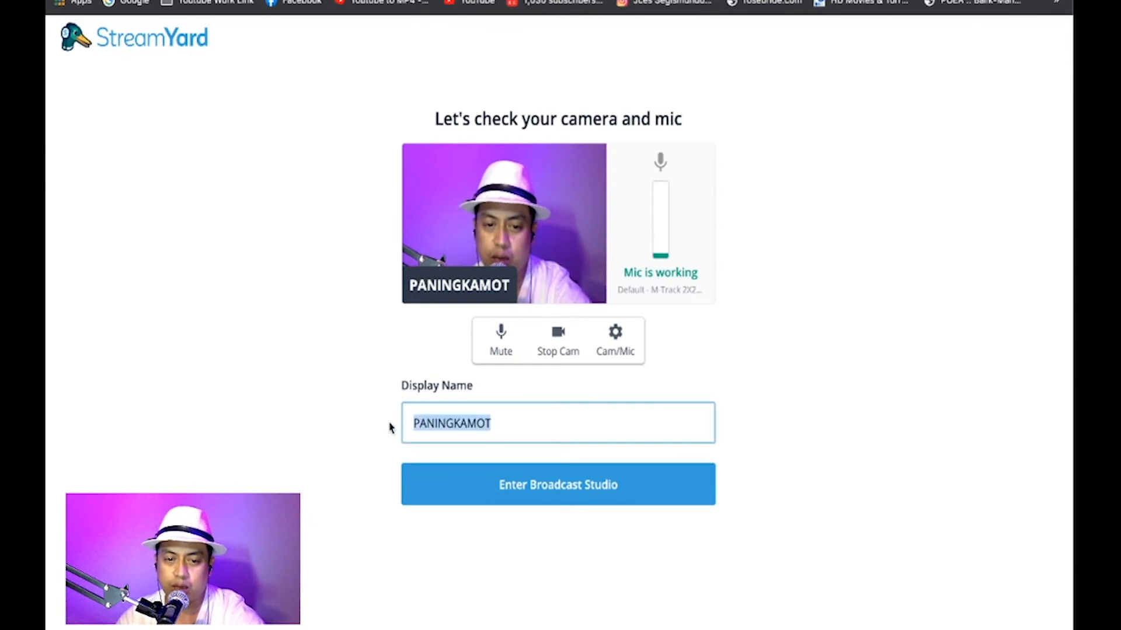
type("PAN")
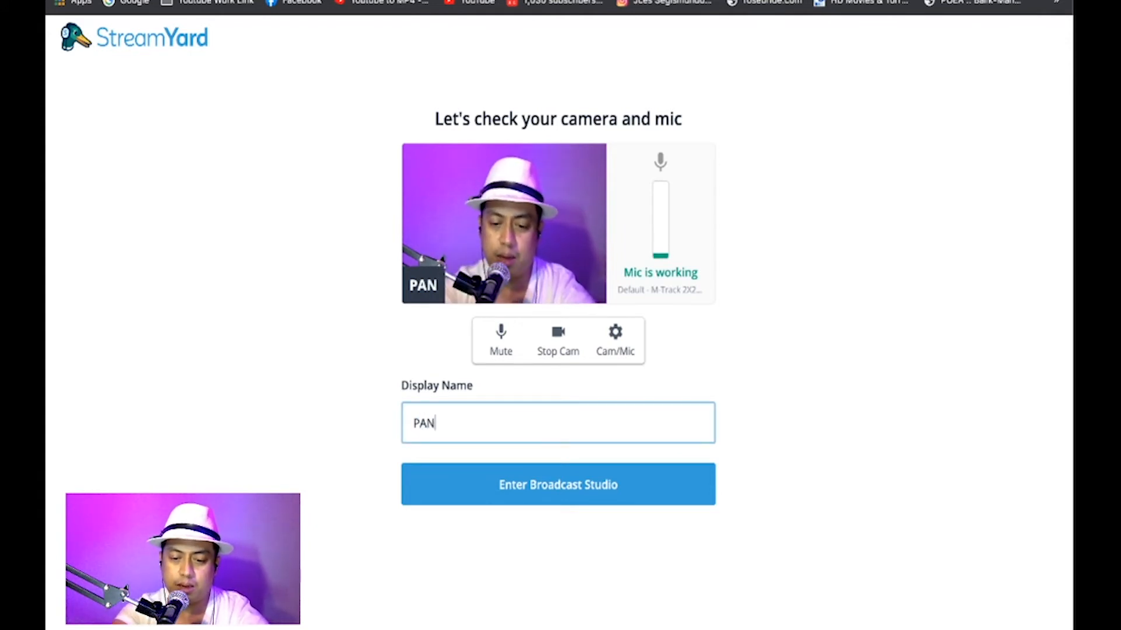
type("INGK")
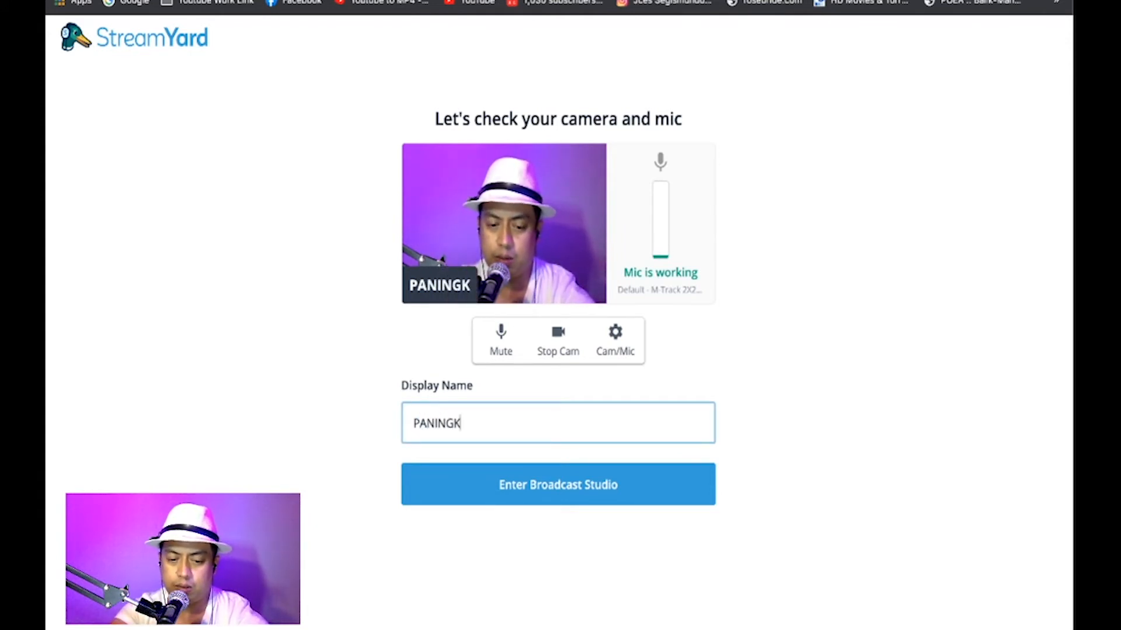
type("AMOT")
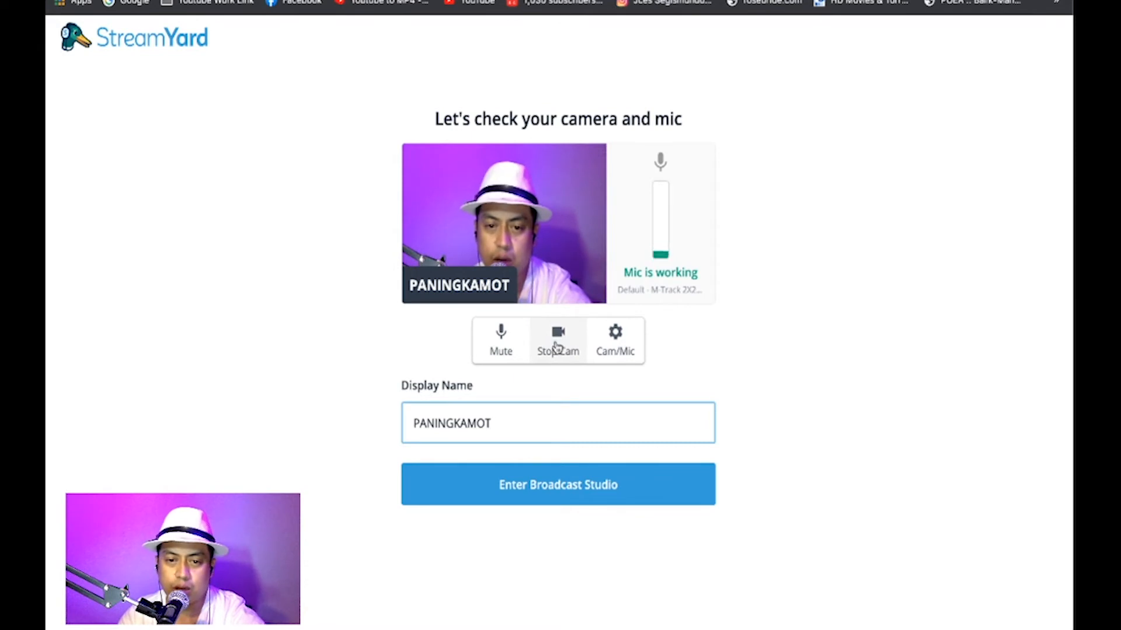
left_click(615, 336)
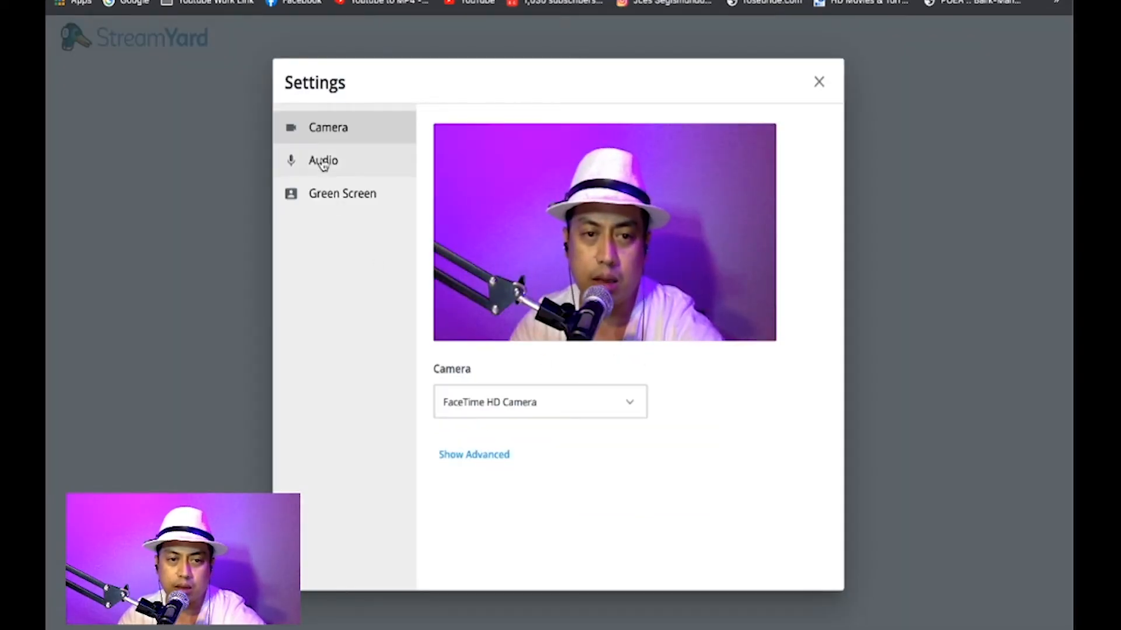
left_click(328, 165)
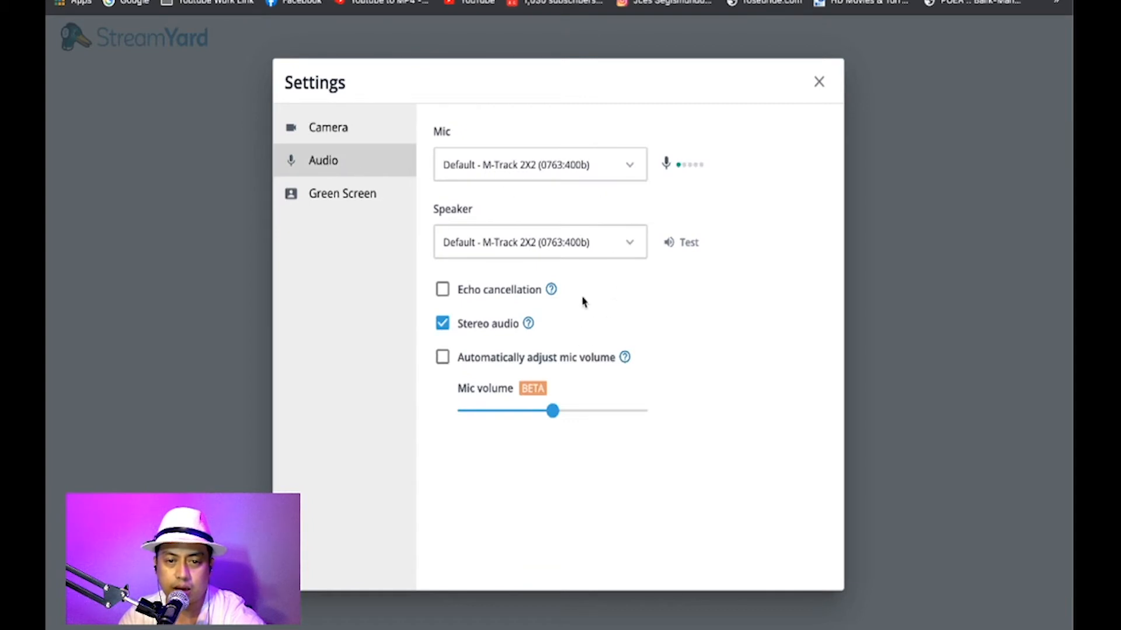
left_click(629, 168)
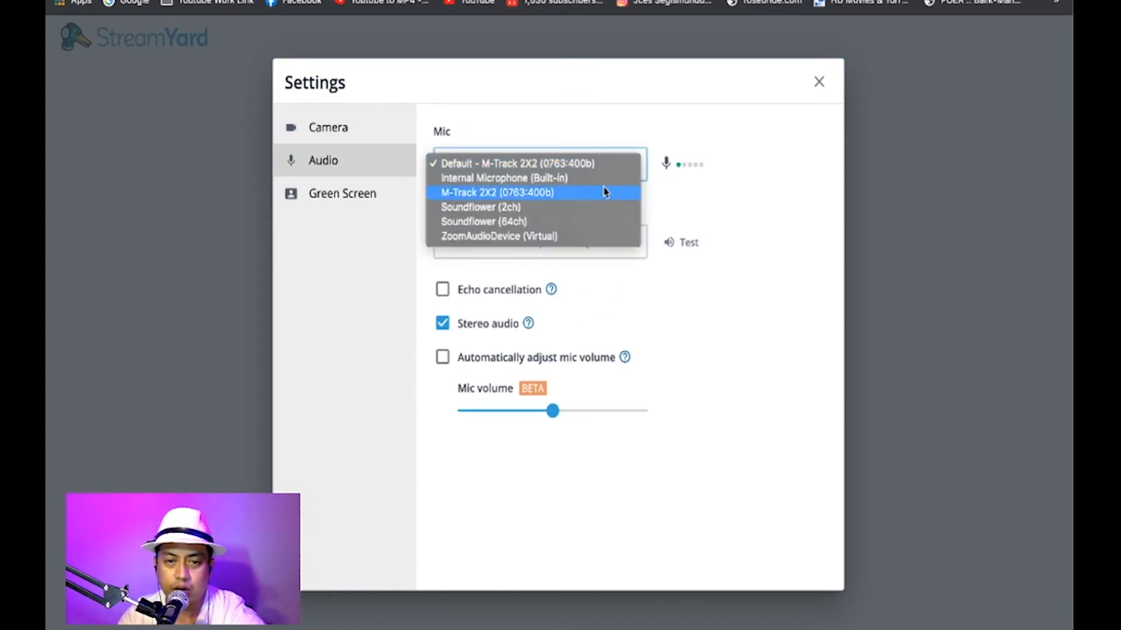
left_click(660, 127)
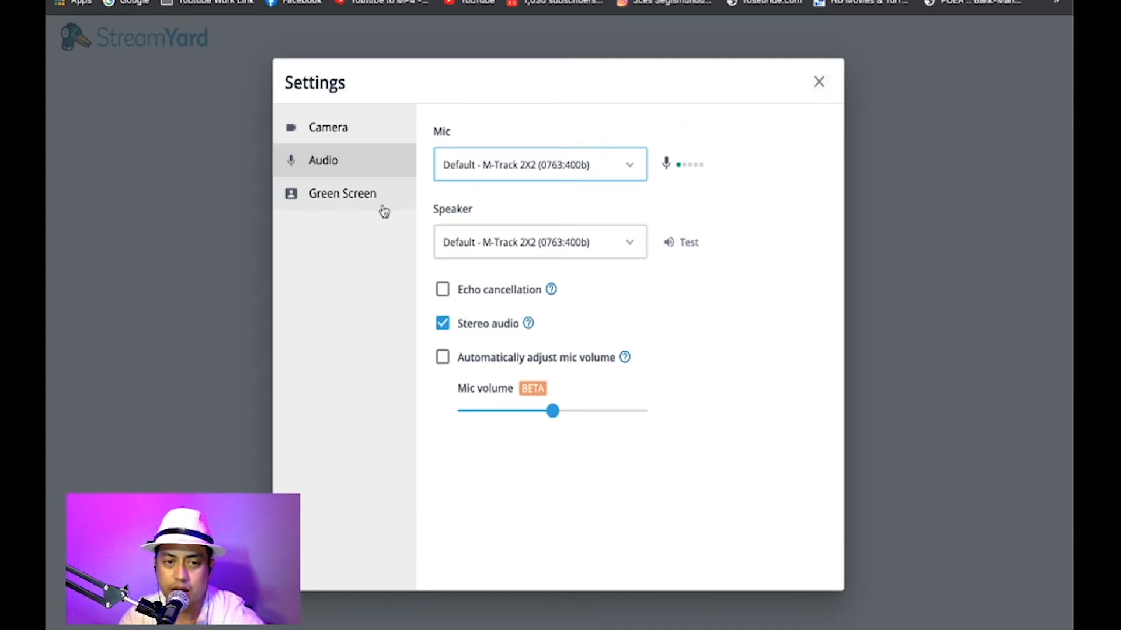
left_click(820, 84)
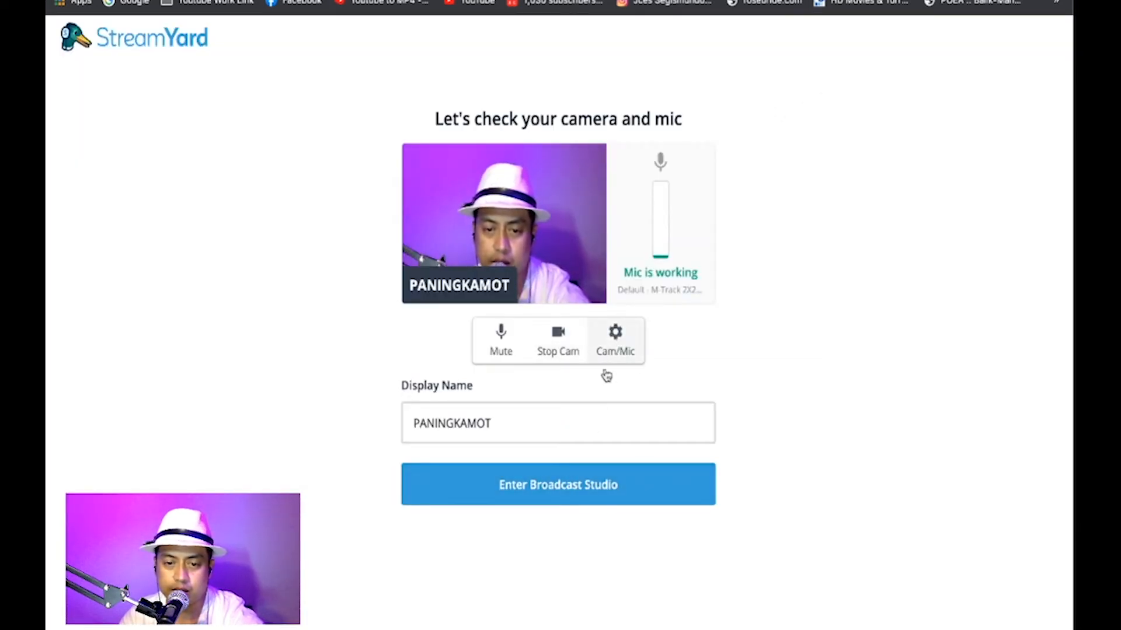
Enter the studio and add the presenter's camera tile to the stage
left_click(567, 488)
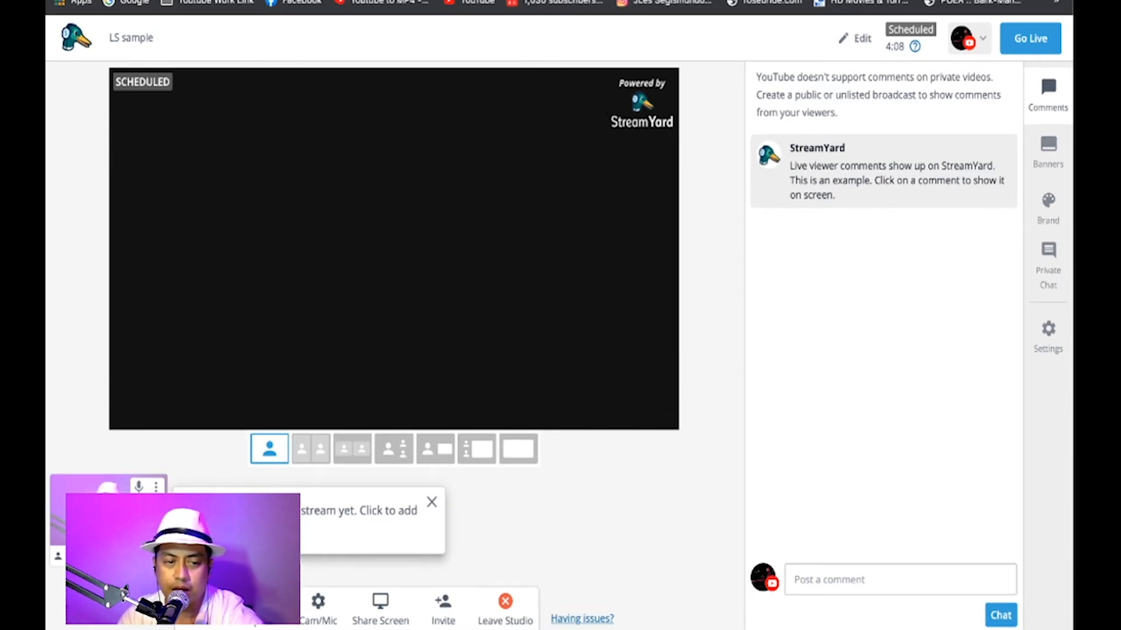
left_click(109, 523)
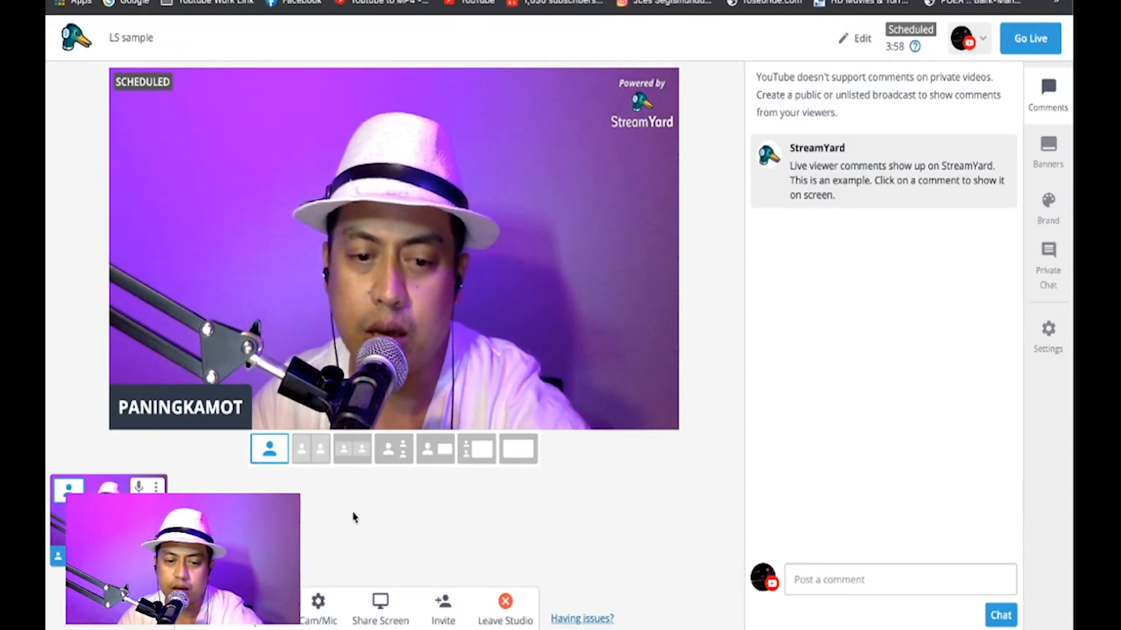
Share the YouTube channel's Chrome tab, with tab audio, into the studio
left_click(380, 607)
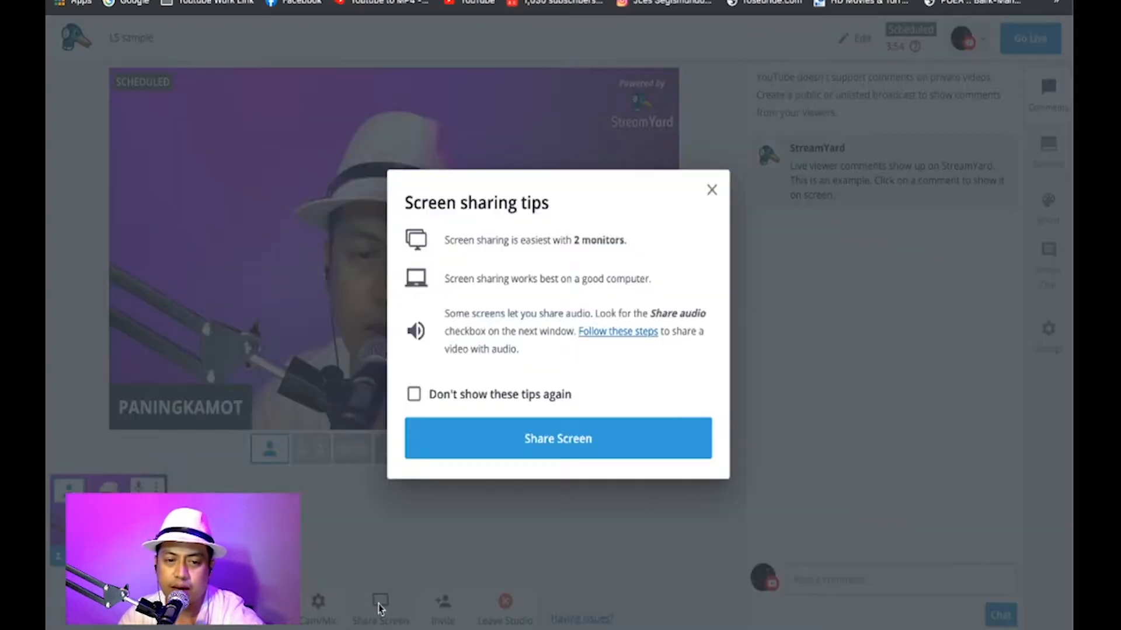
left_click(559, 441)
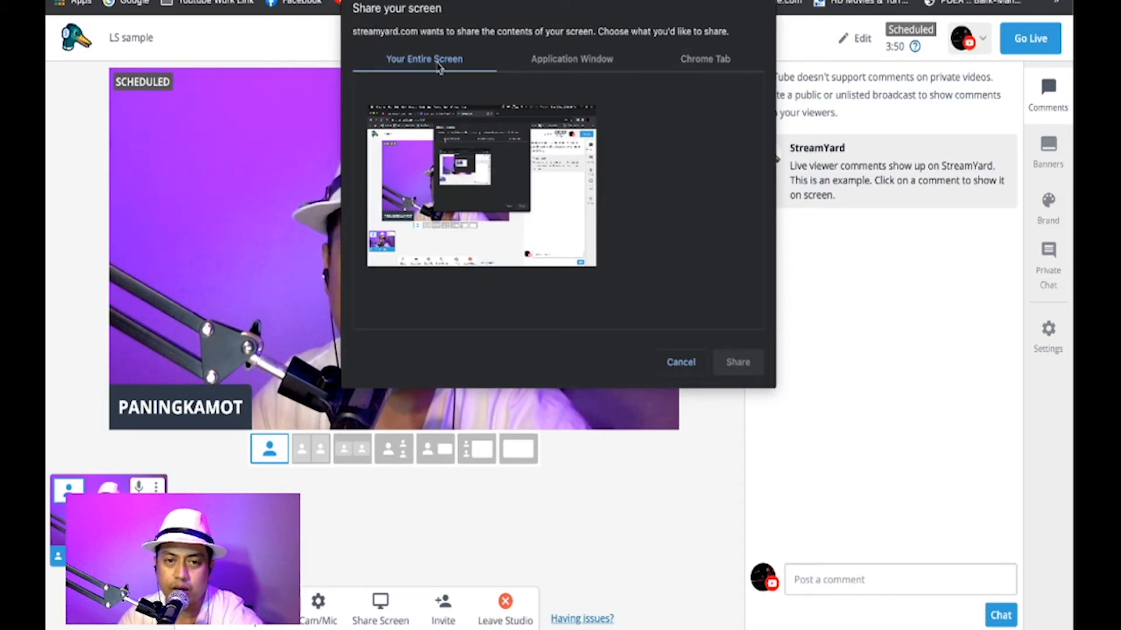
left_click(578, 62)
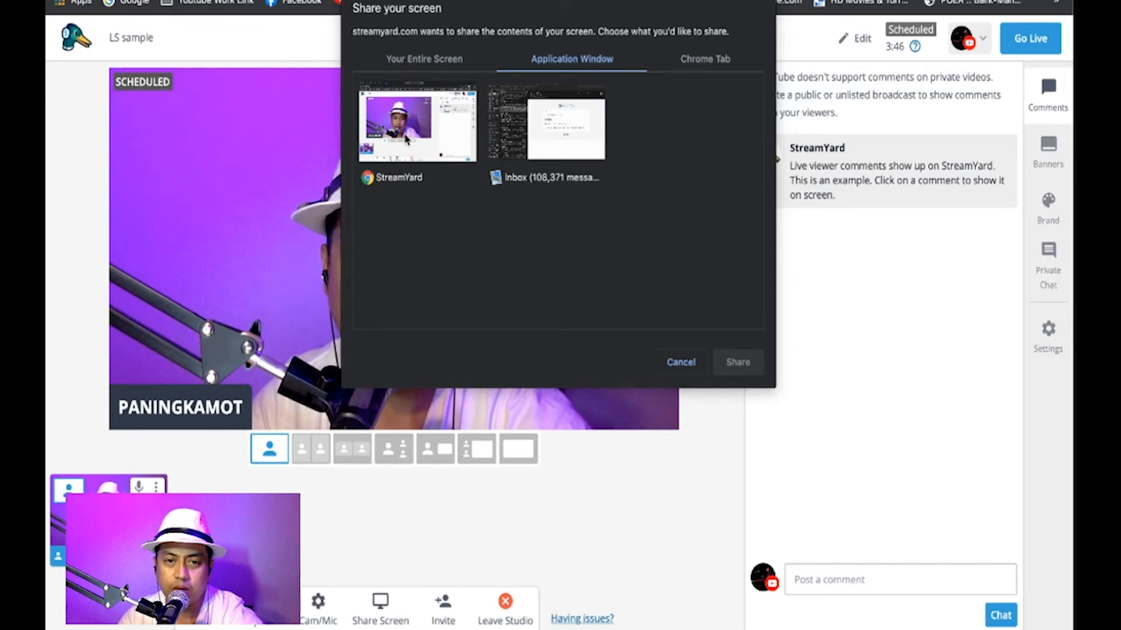
left_click(695, 61)
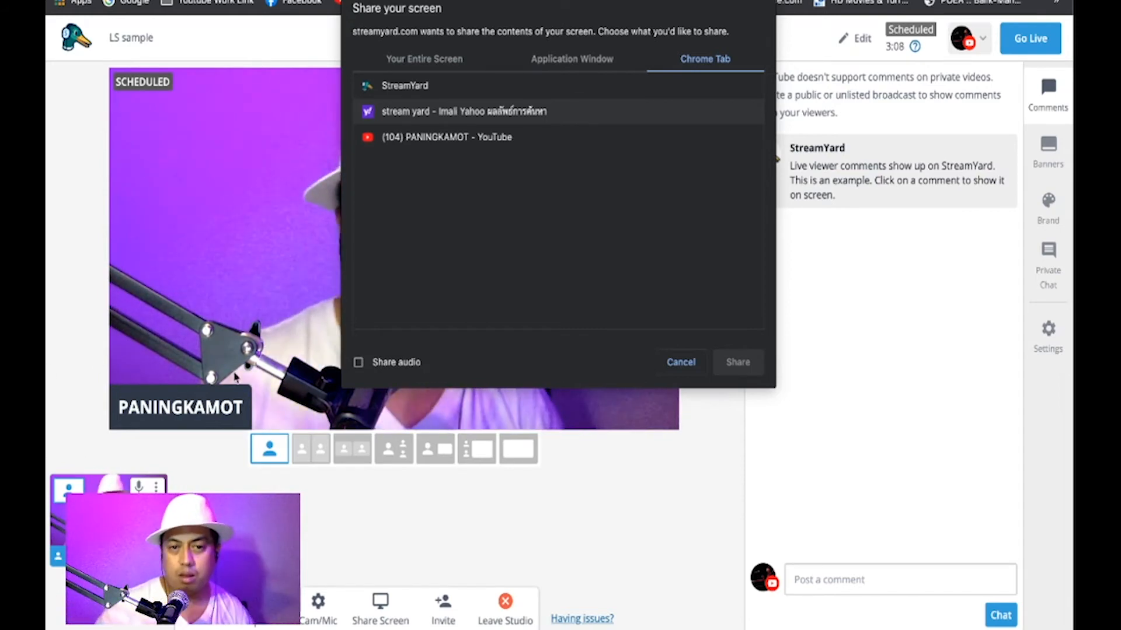
left_click(464, 140)
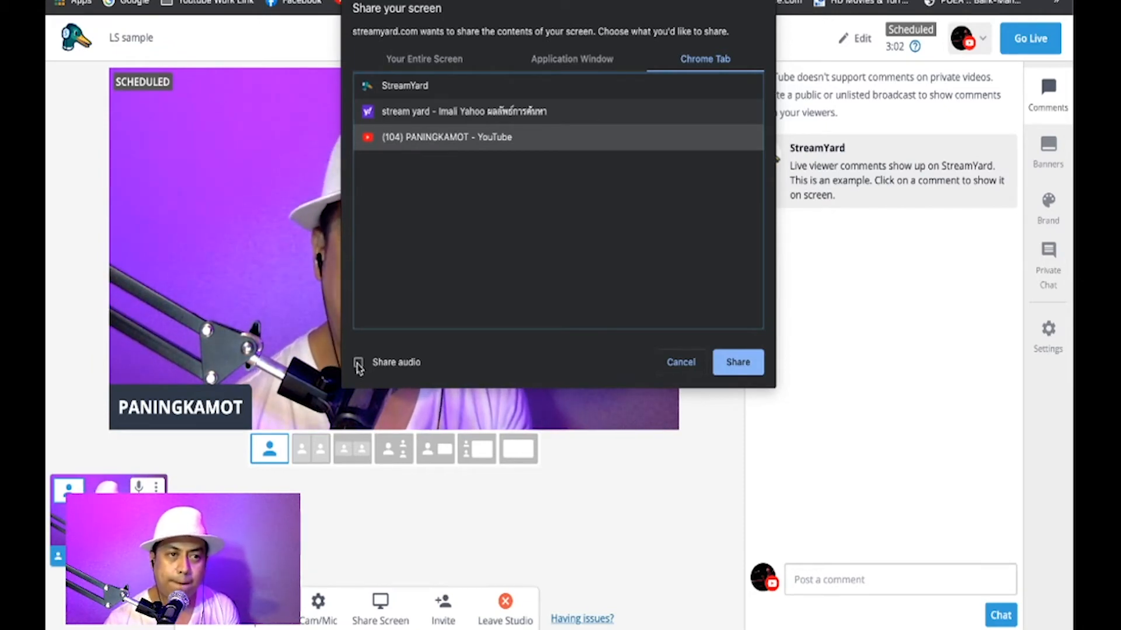
left_click(358, 363)
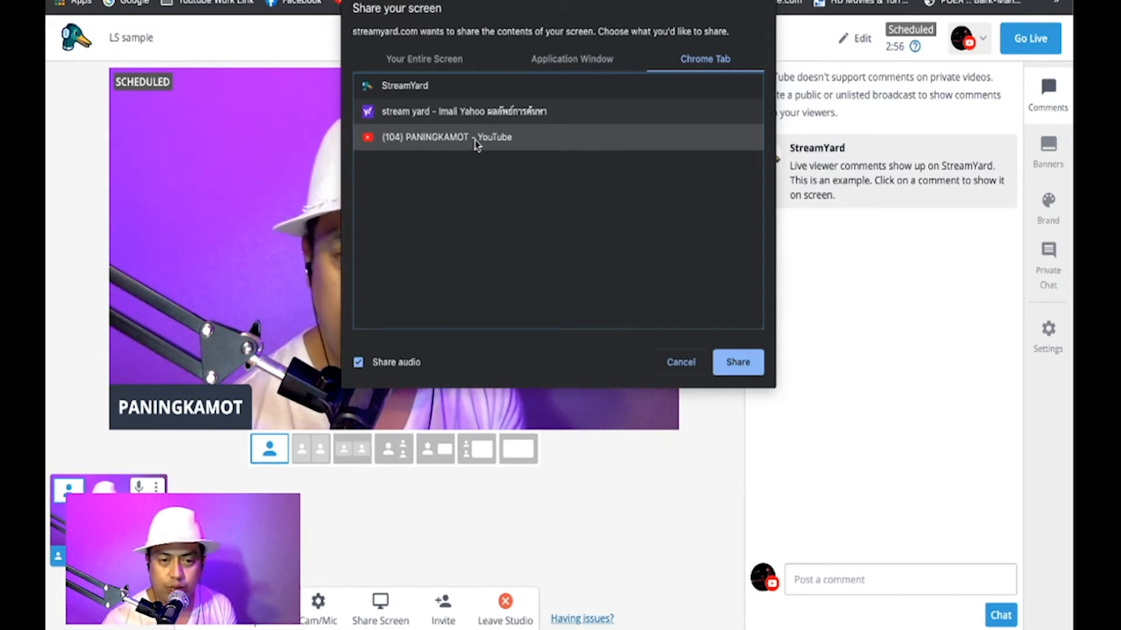
left_click(727, 369)
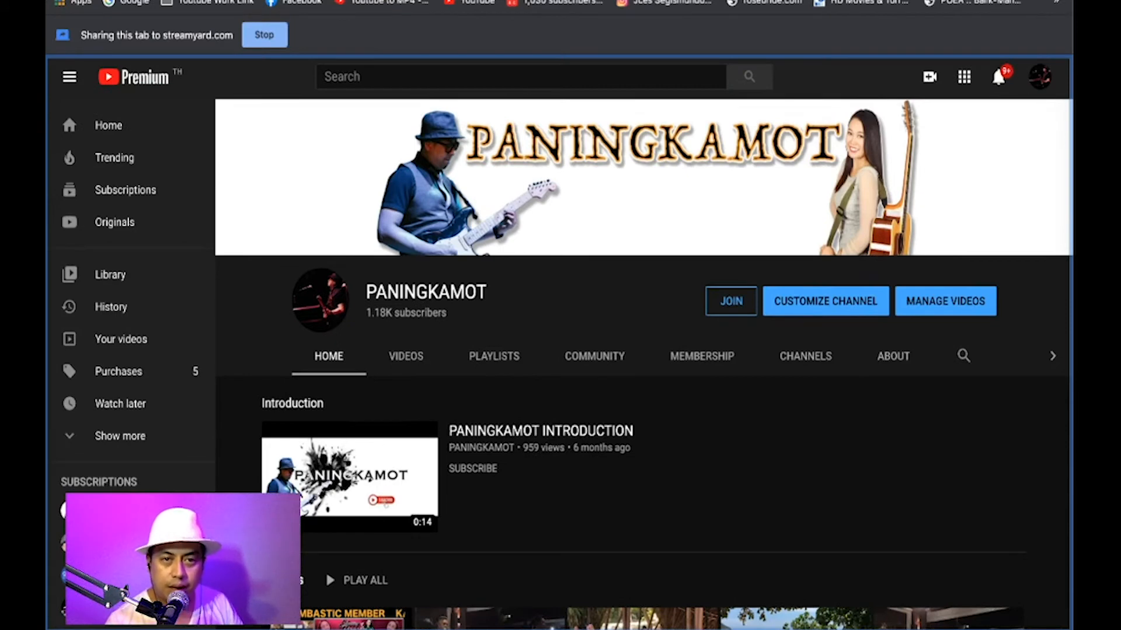
Back in the studio, try the first four stage layouts, dismissing the guest tip
left_click(540, 1)
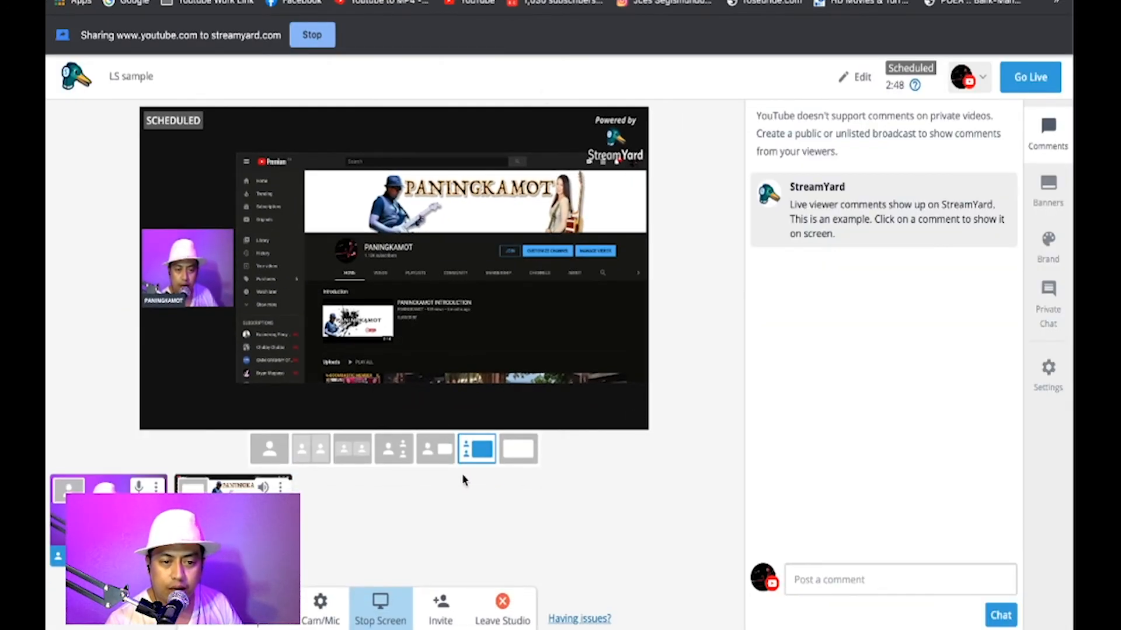
left_click(312, 451)
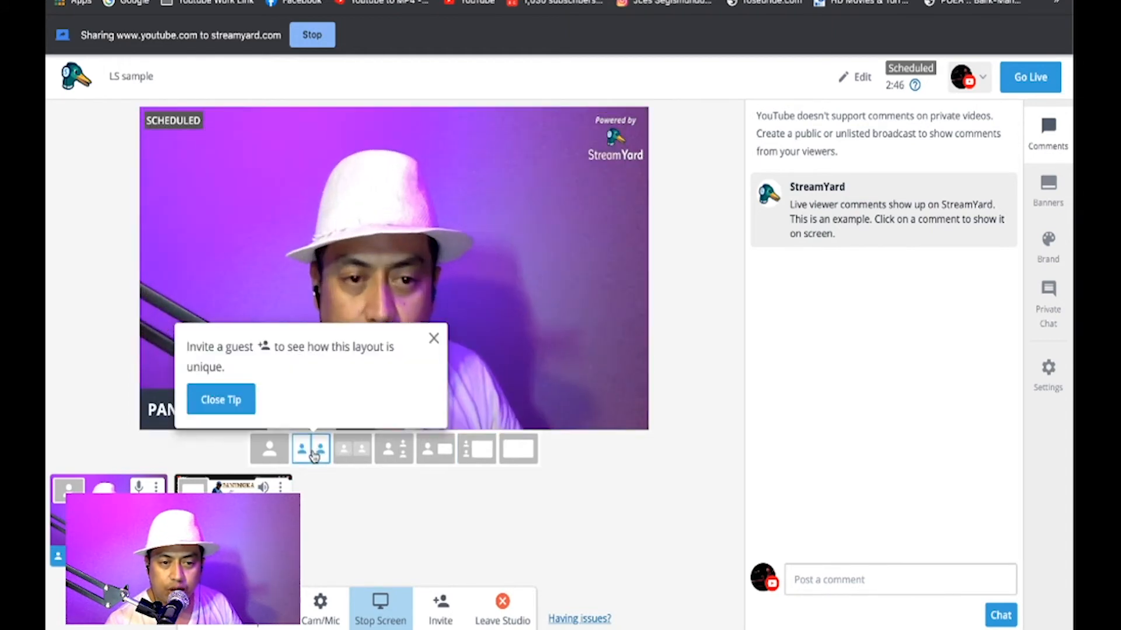
left_click(433, 341)
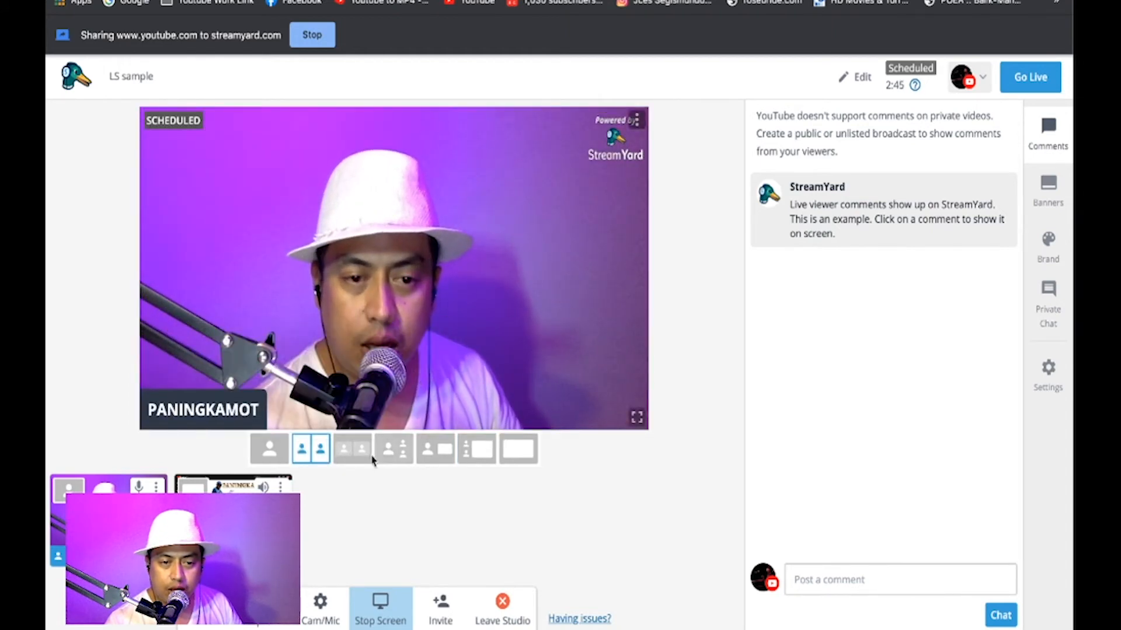
left_click(281, 454)
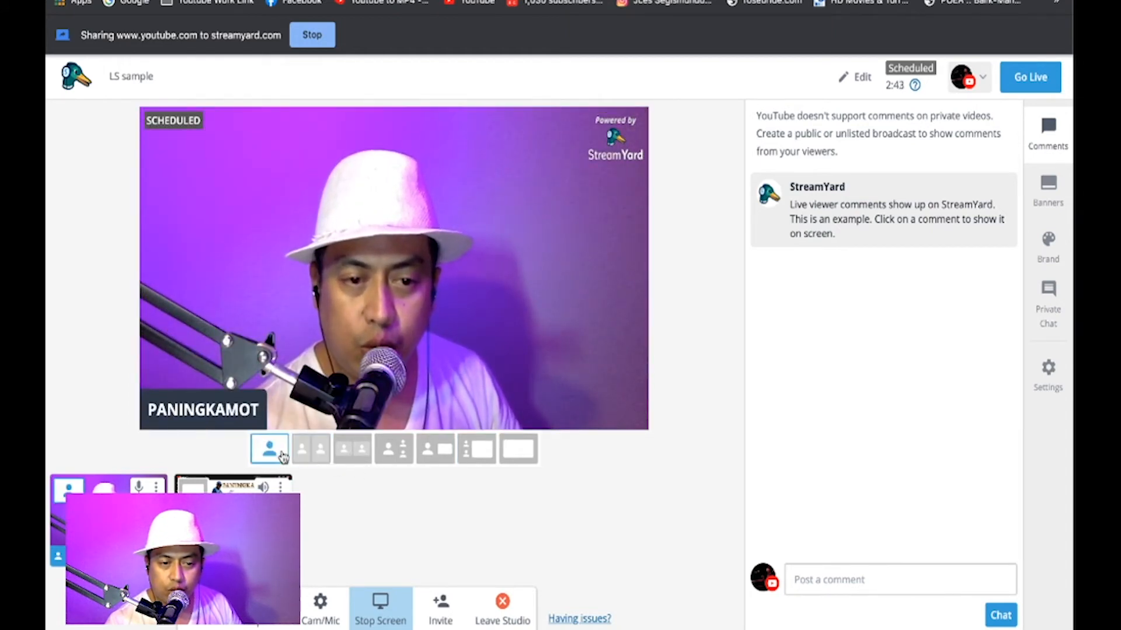
left_click(357, 456)
left_click(394, 453)
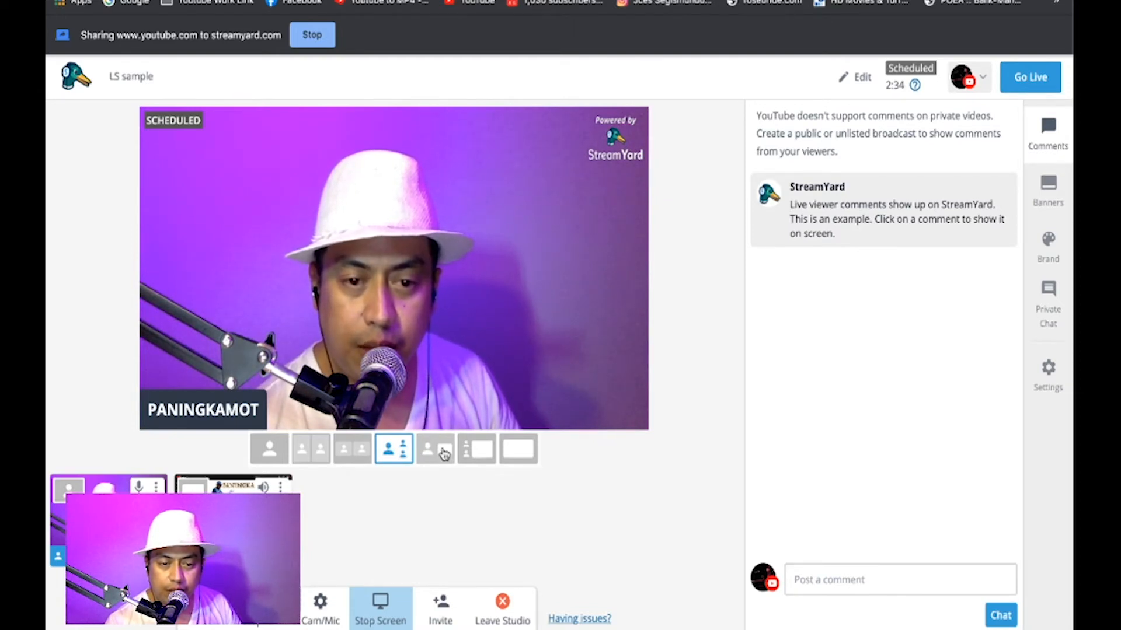
Compare side-by-side, screen-only and camera-only views, then keep screen share with camera inset
left_click(443, 453)
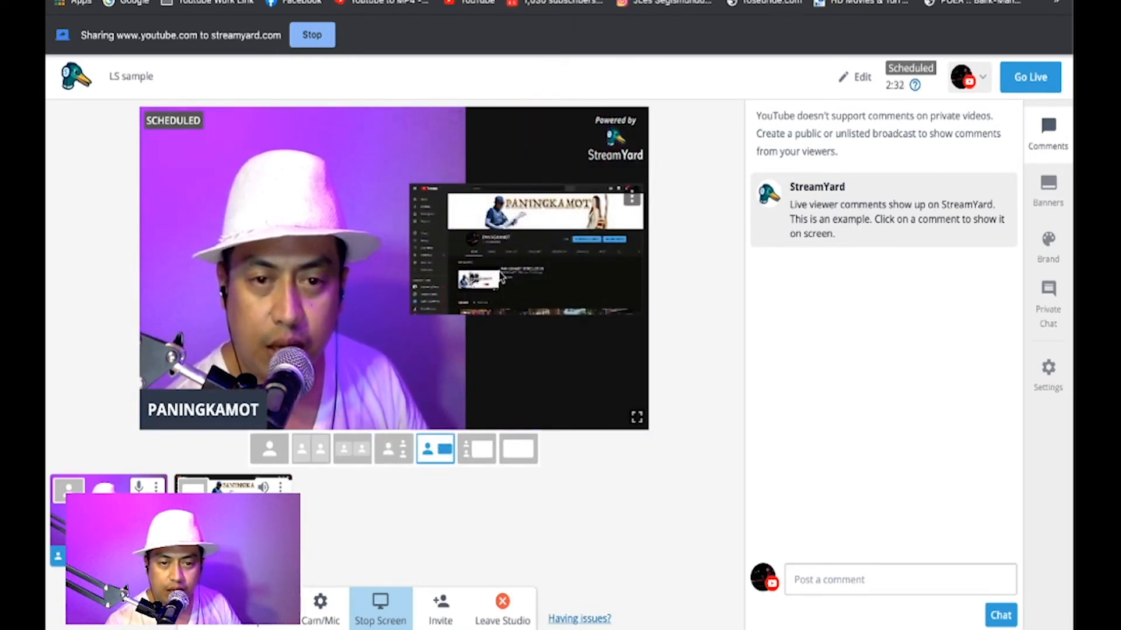
left_click(477, 451)
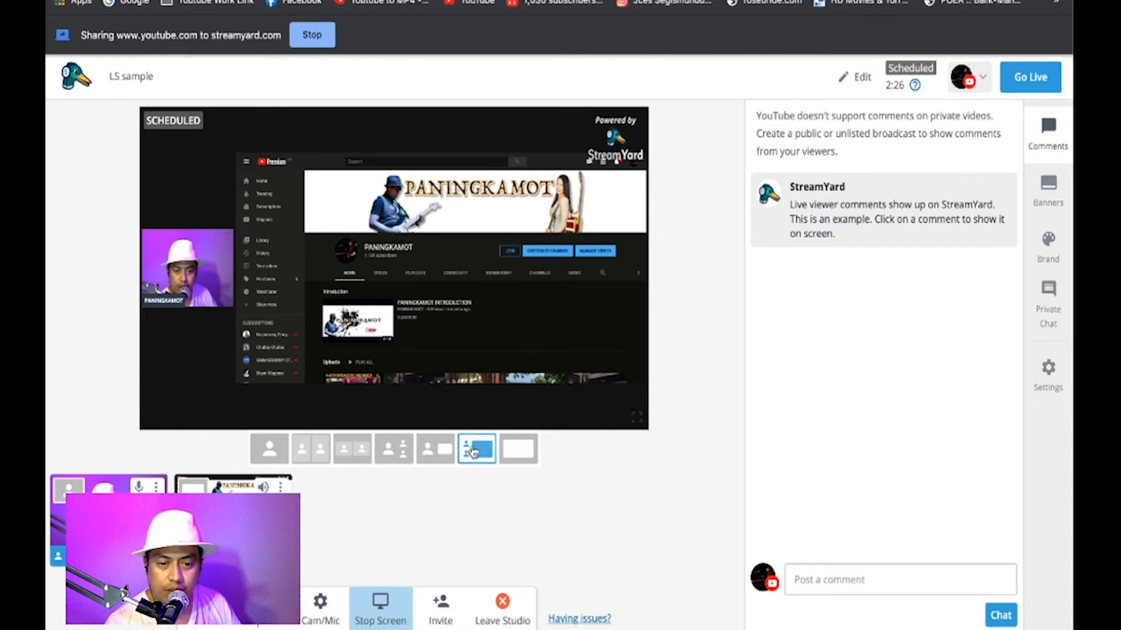
left_click(519, 450)
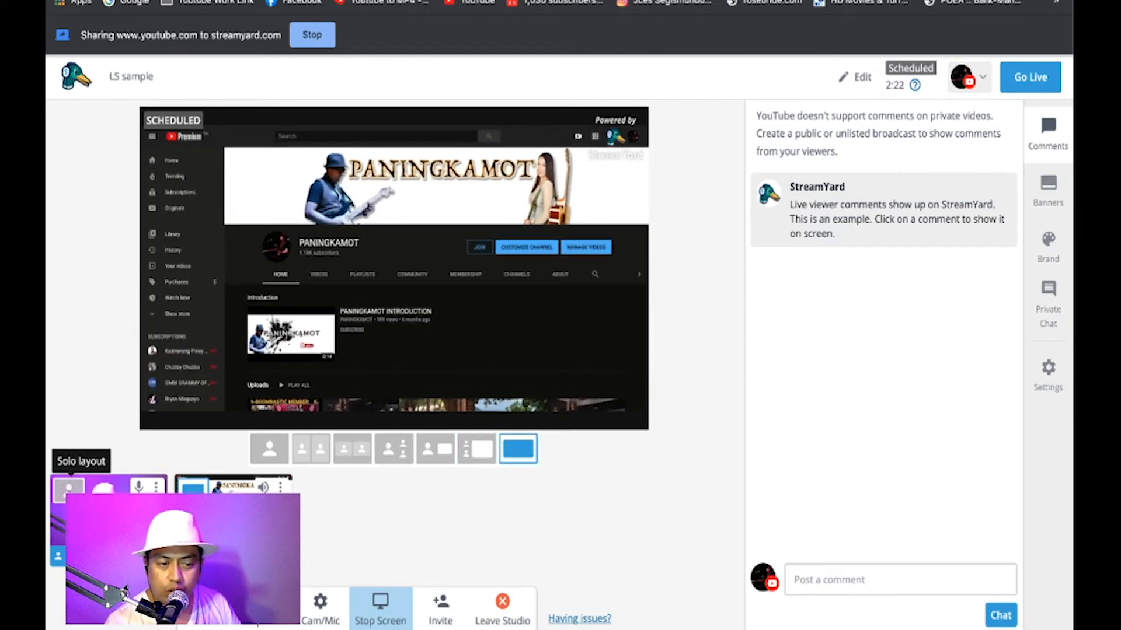
left_click(69, 490)
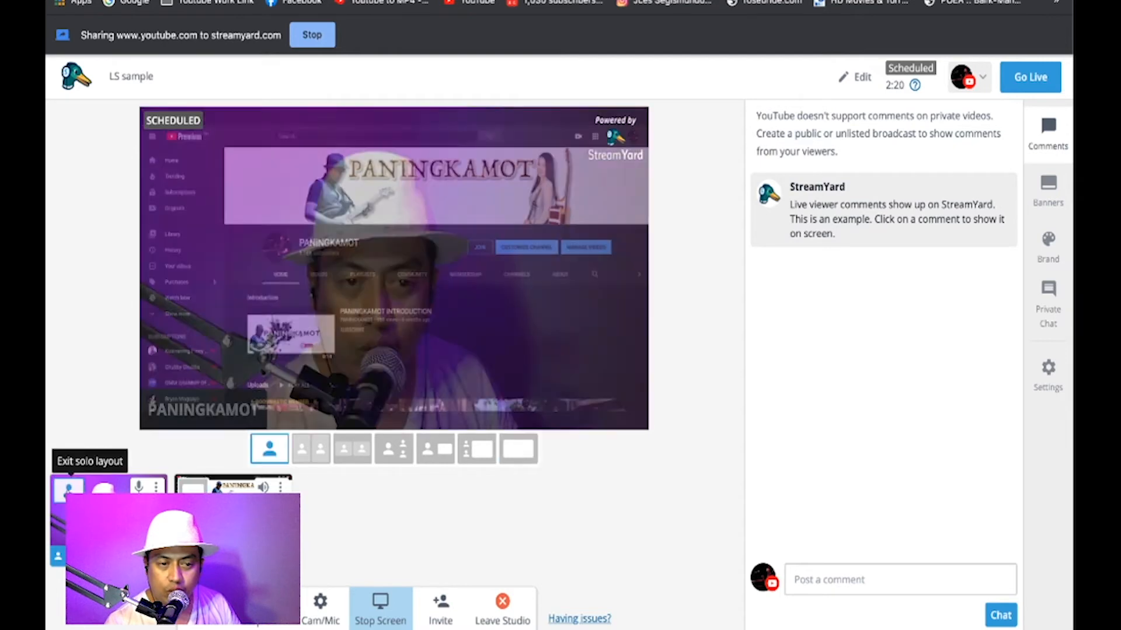
left_click(193, 486)
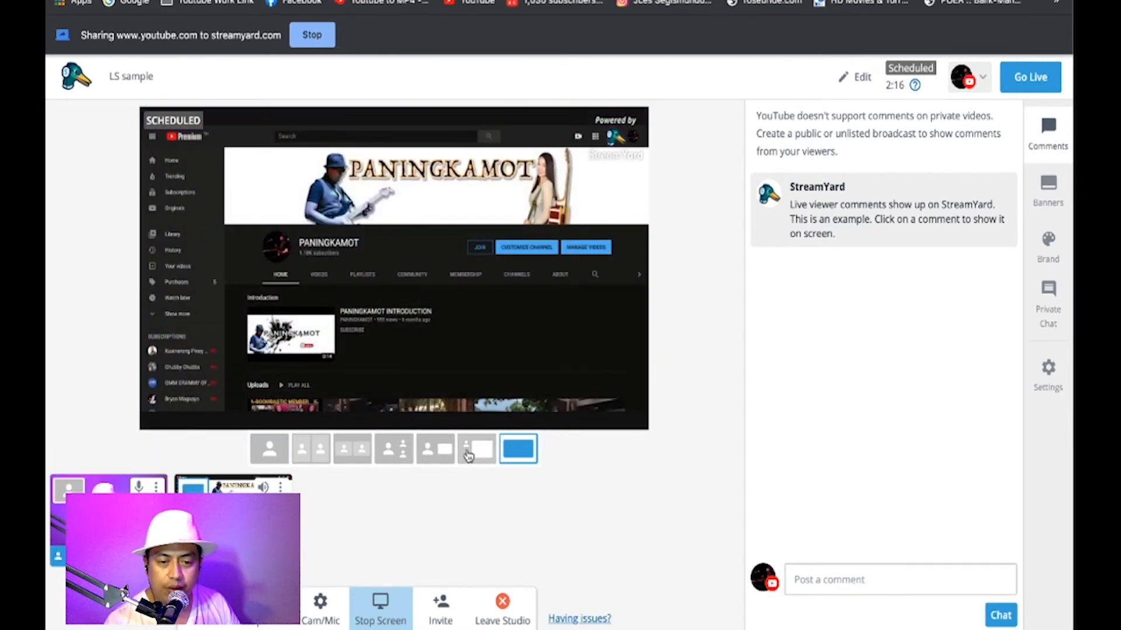
left_click(477, 448)
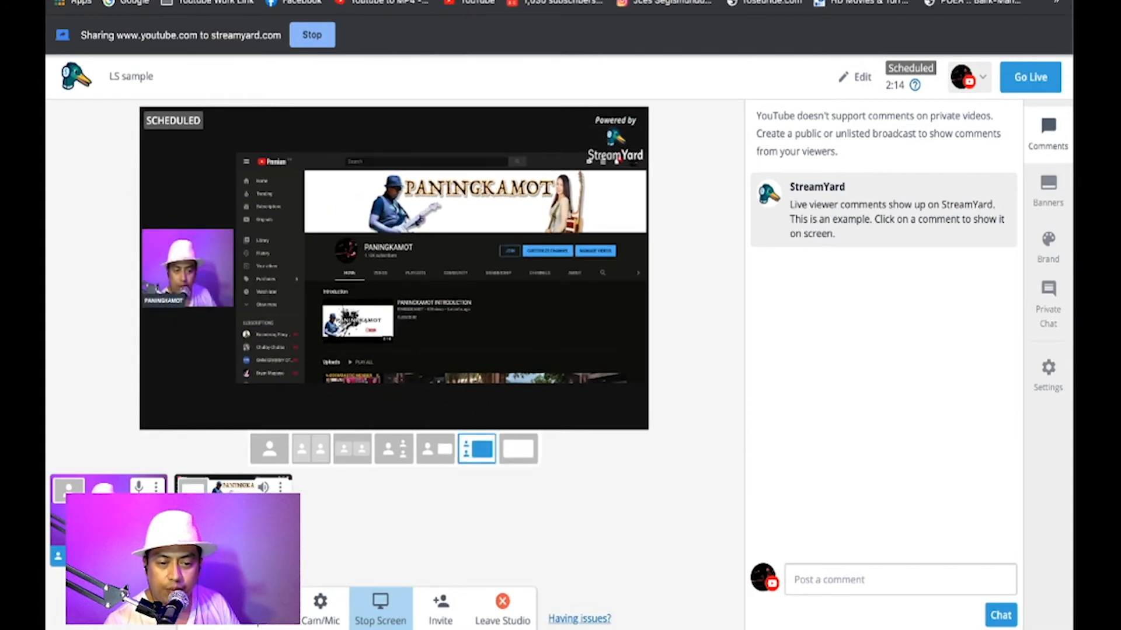
left_click(447, 611)
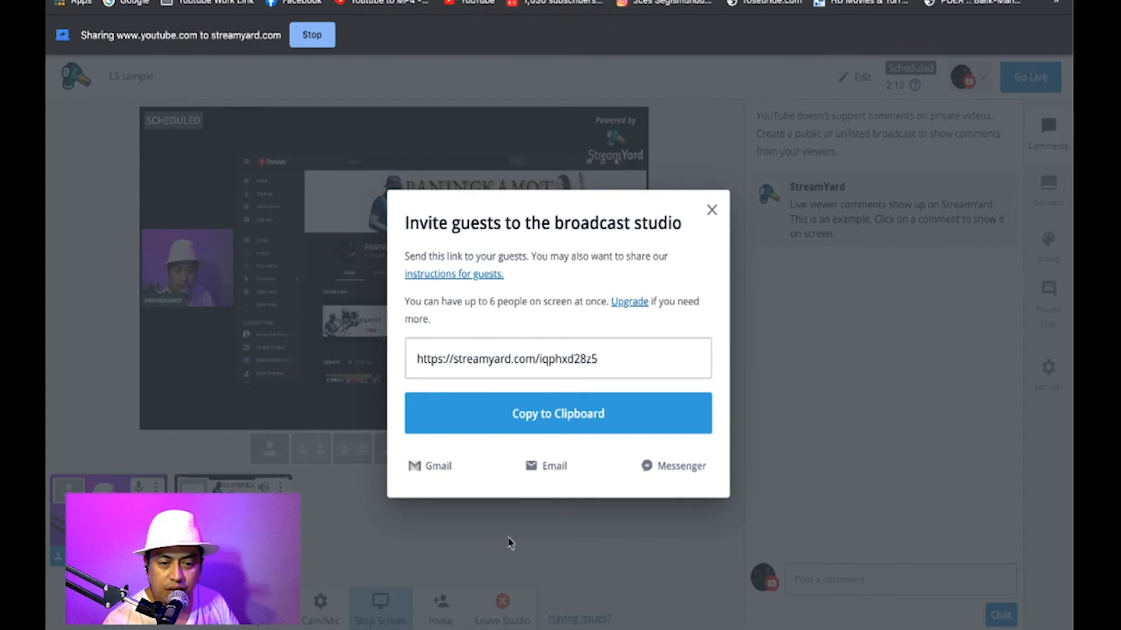
Copy the guest invite link and post it as a viewer comment
left_click(546, 425)
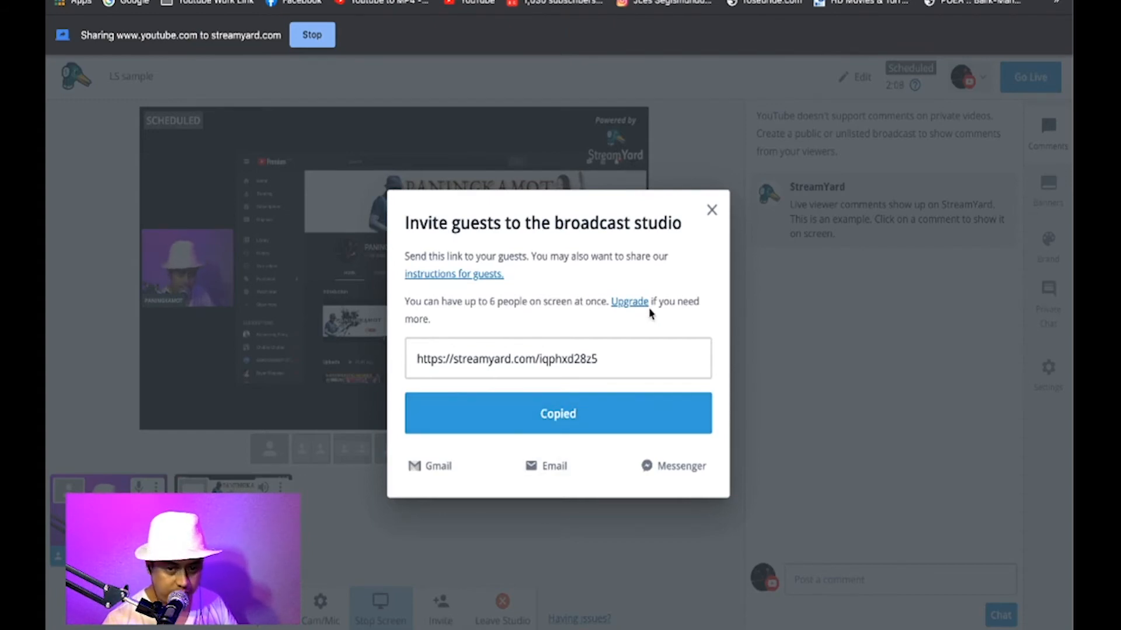
left_click(712, 211)
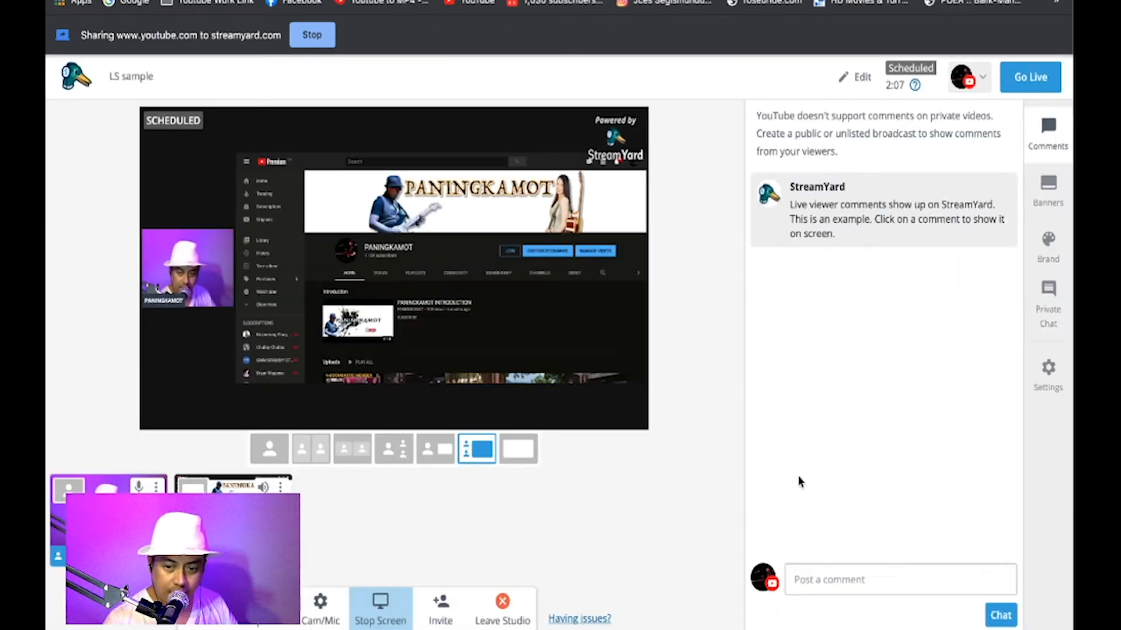
left_click(817, 580)
right_click(817, 581)
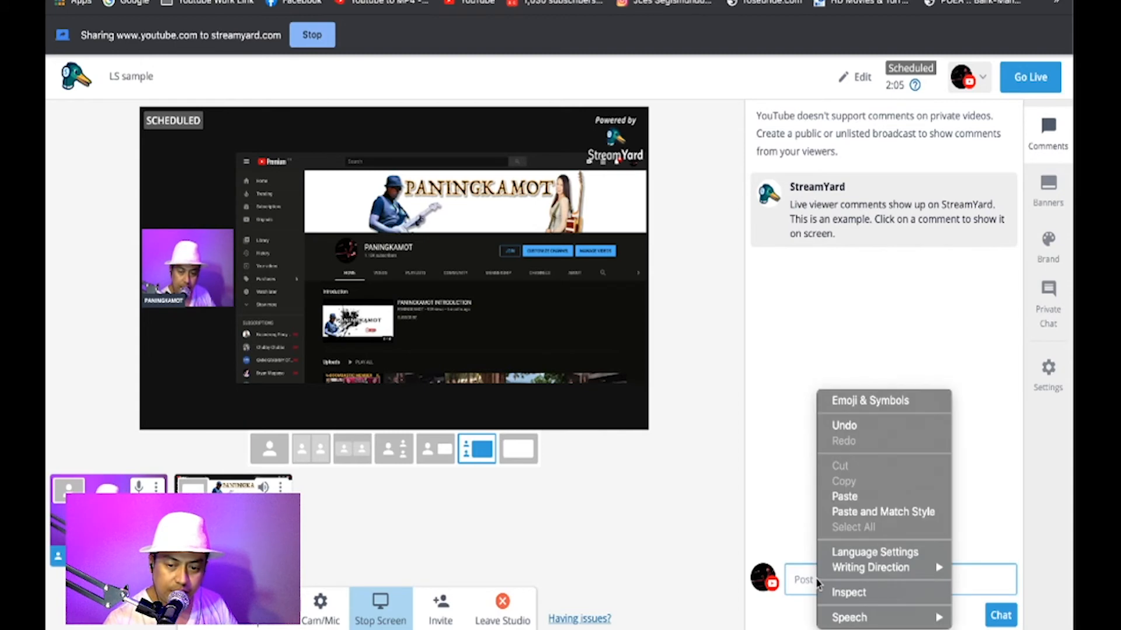
left_click(845, 497)
left_click(1000, 617)
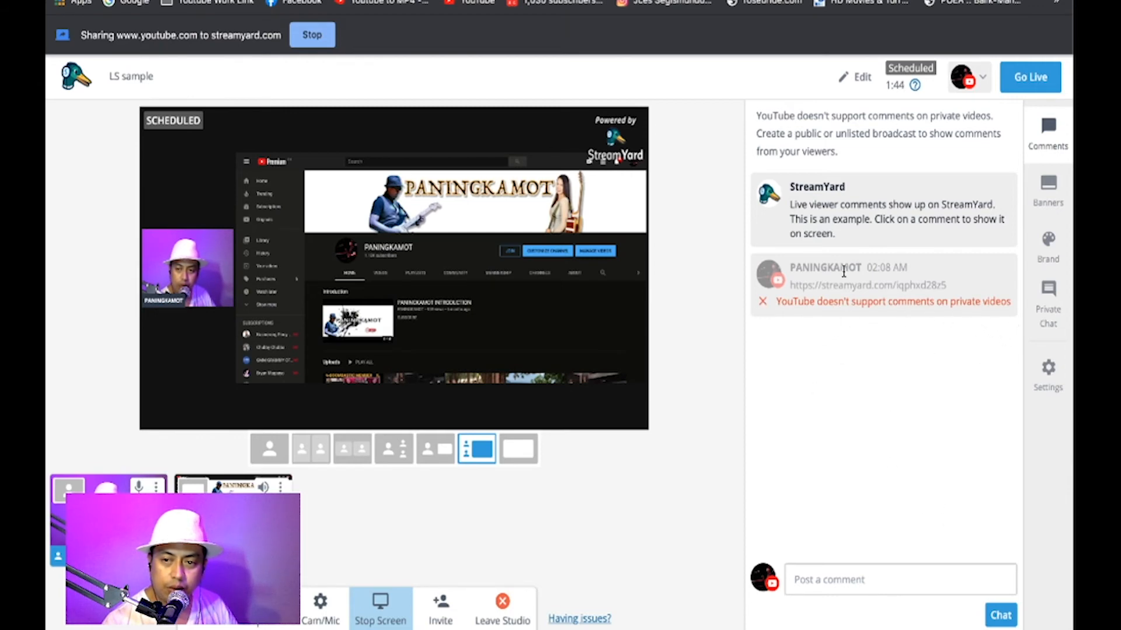
Copy the guest invite link again and close the invite window
mouse_move(818, 204)
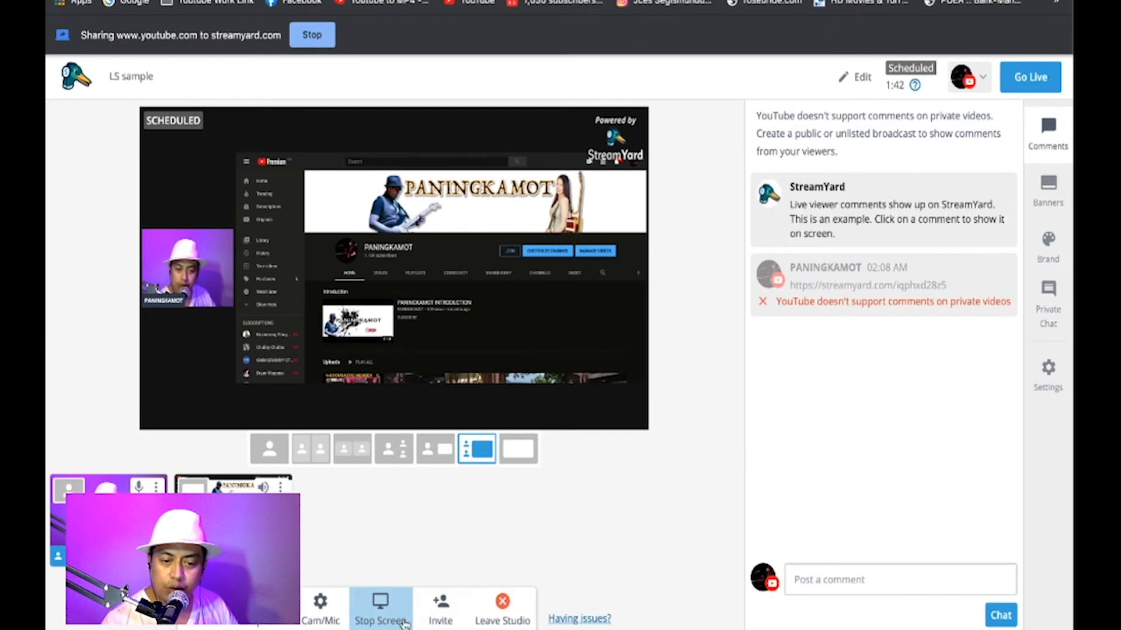
left_click(445, 605)
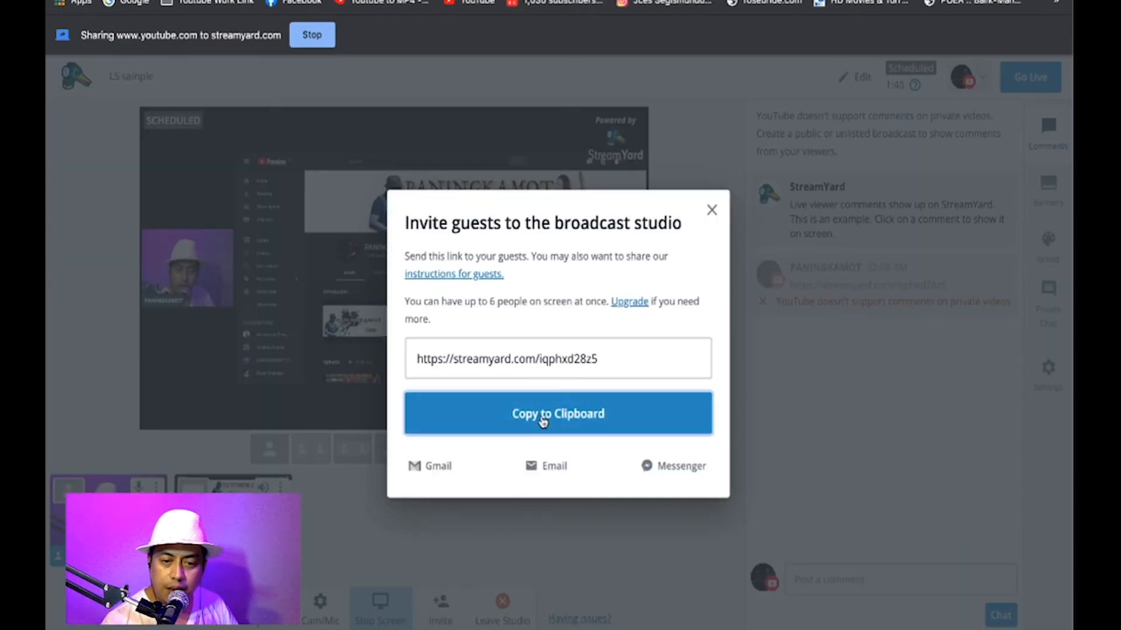
left_click(475, 420)
left_click(712, 210)
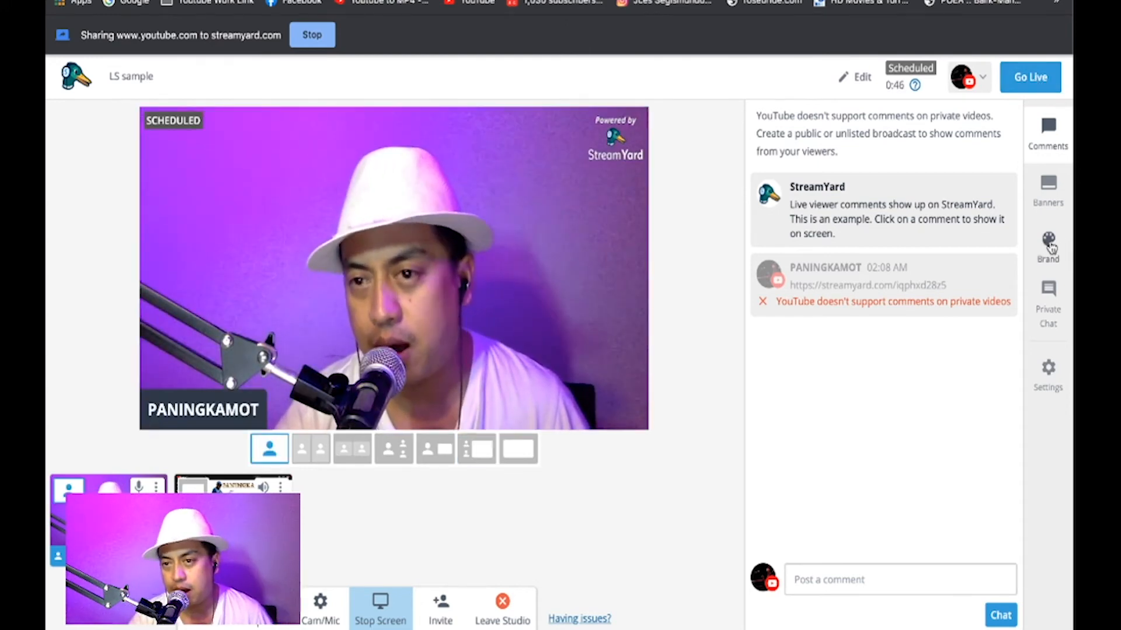
Preview and stop the 30-second Countdown clip under Brand video clips, then play it on stage
left_click(1050, 245)
scroll(905, 387, "down", 5)
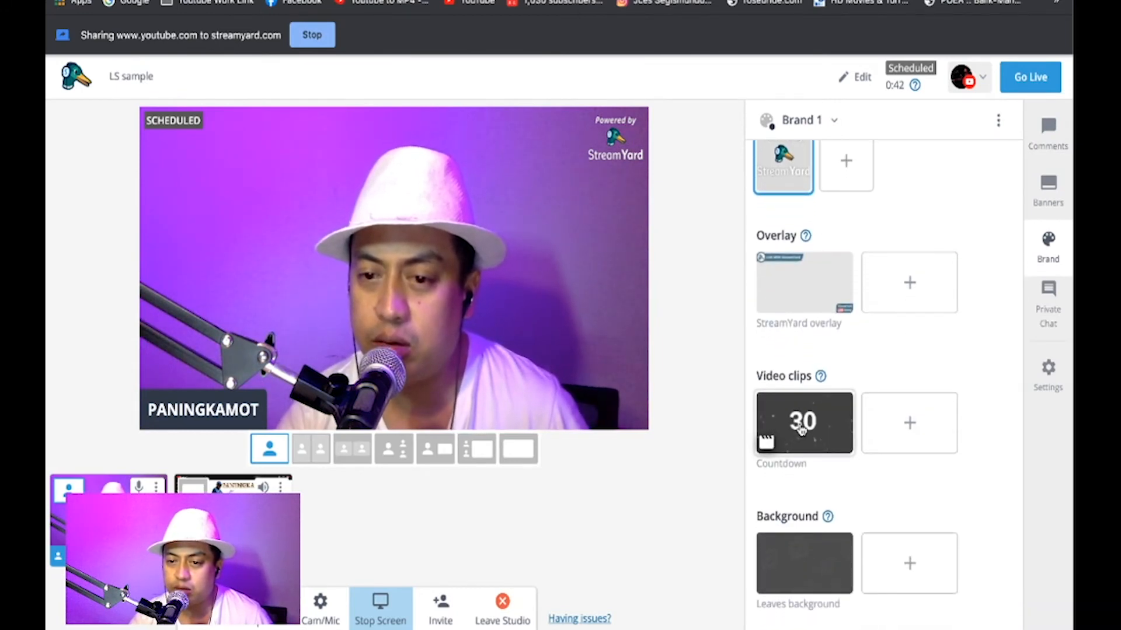
left_click(801, 430)
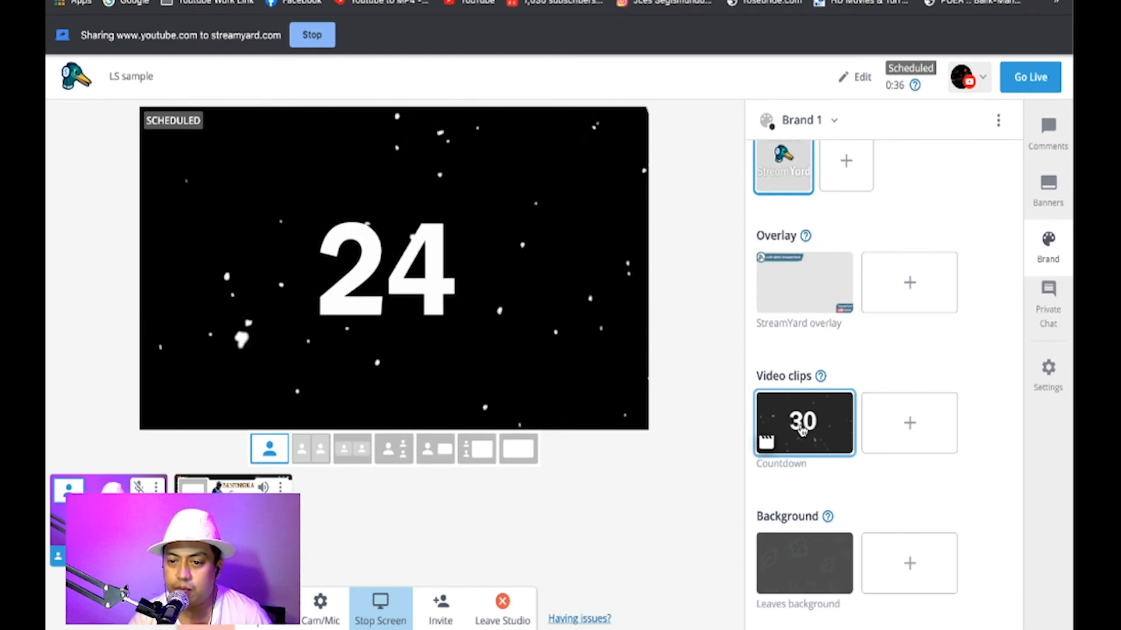
left_click(801, 431)
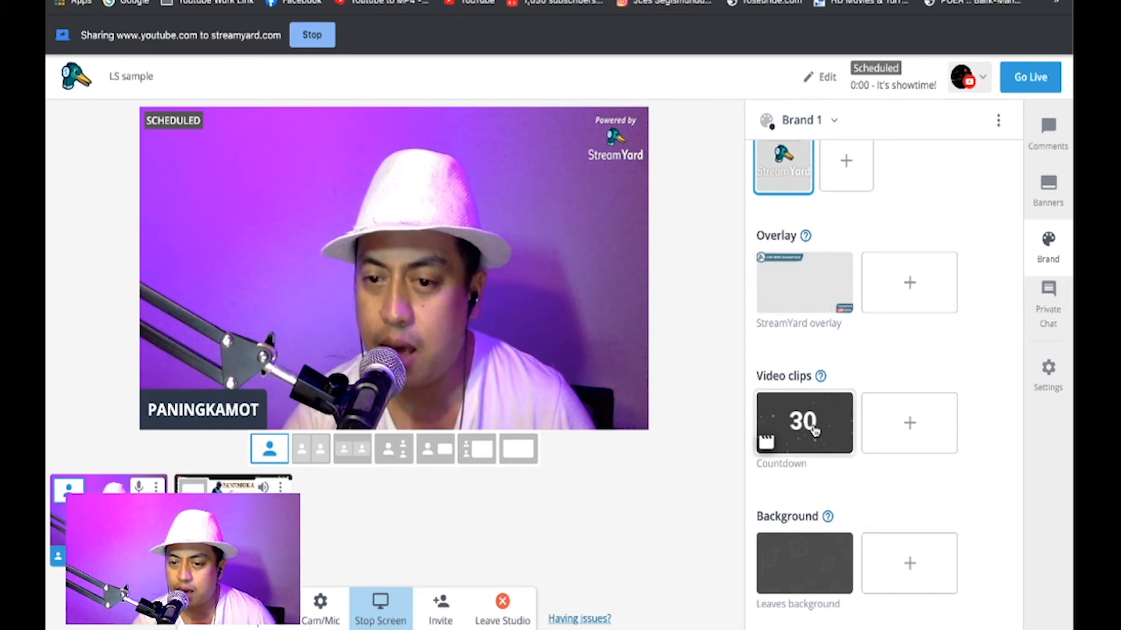
left_click(835, 425)
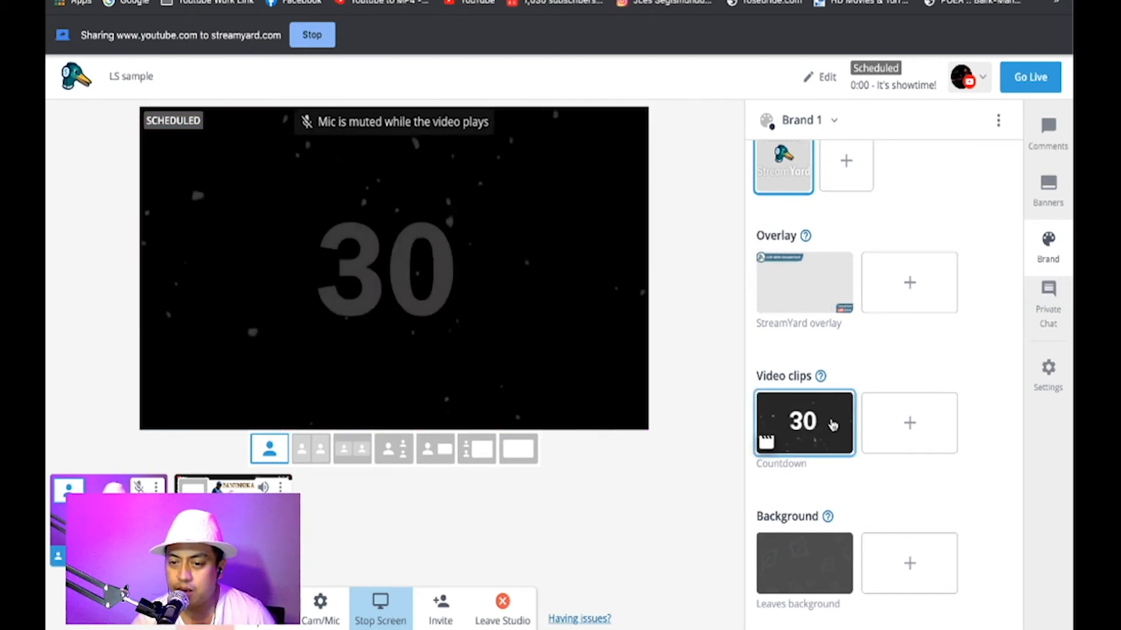
Go Live with the scheduled broadcast and confirm in the 'Ready to go live?' popup
left_click(1033, 81)
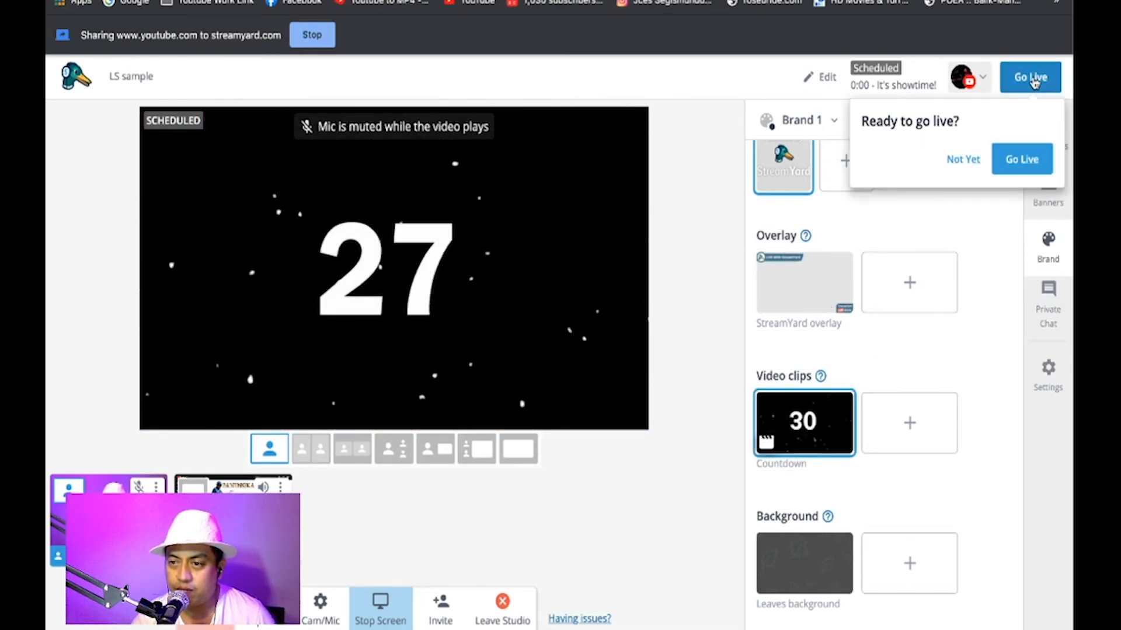
left_click(1017, 167)
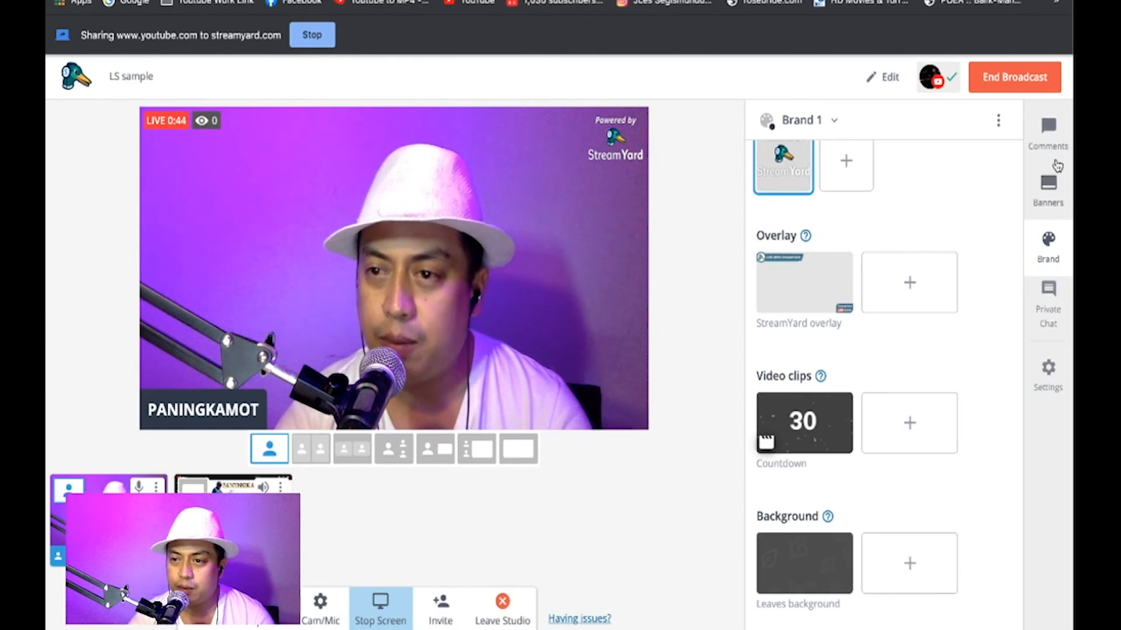
Show and hide each of the two example banners, then return to Brand settings
left_click(1051, 135)
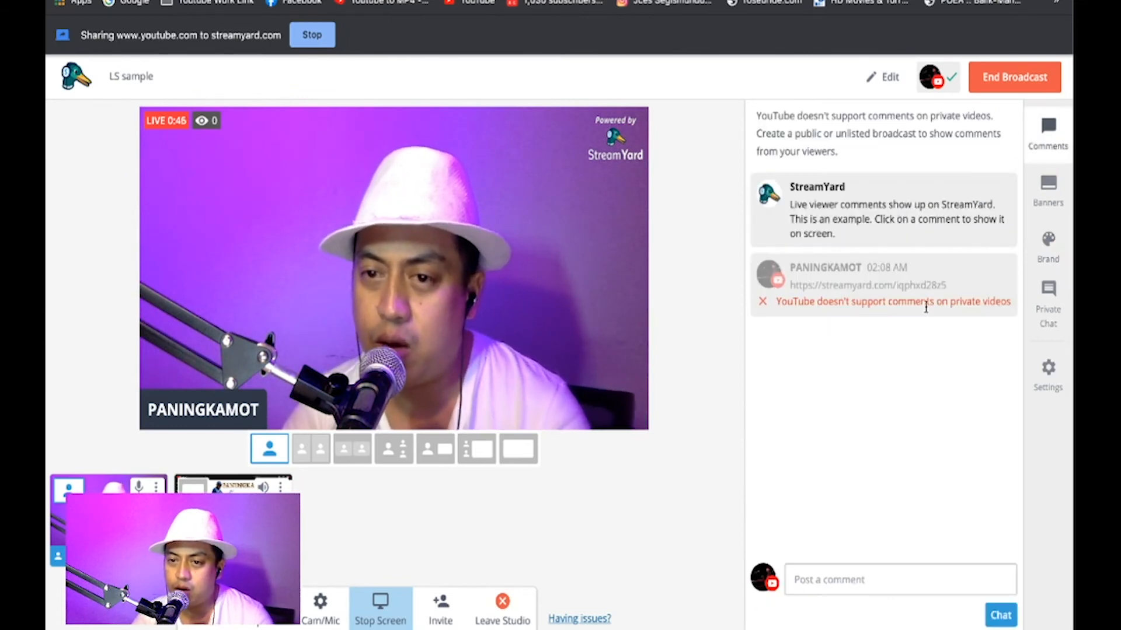
left_click(1055, 191)
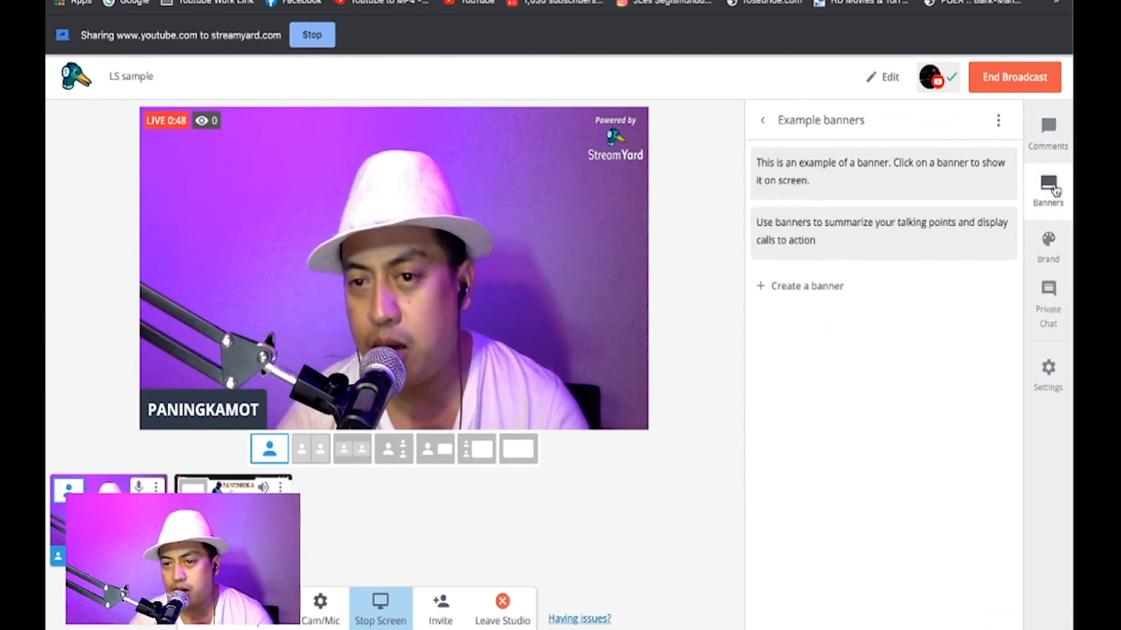
left_click(870, 176)
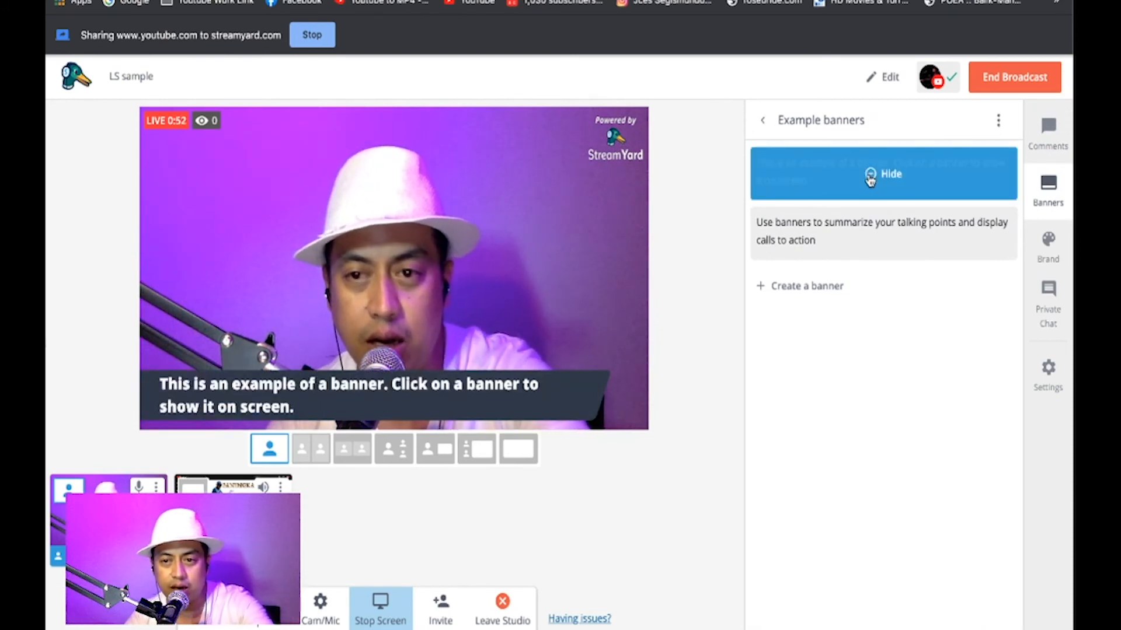
left_click(871, 177)
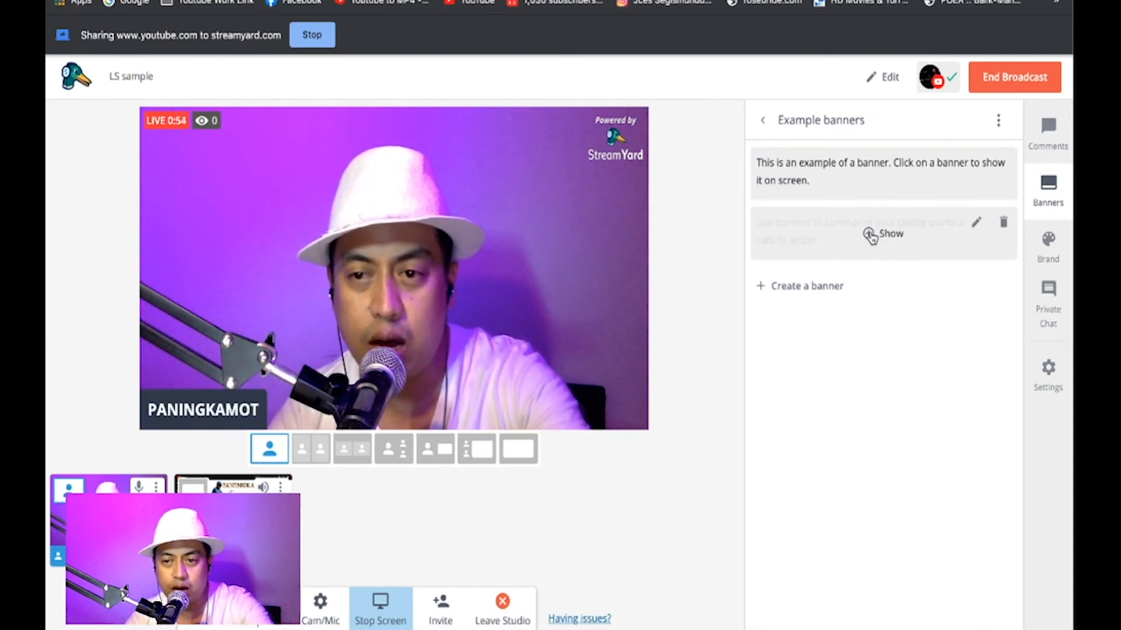
left_click(870, 234)
left_click(871, 234)
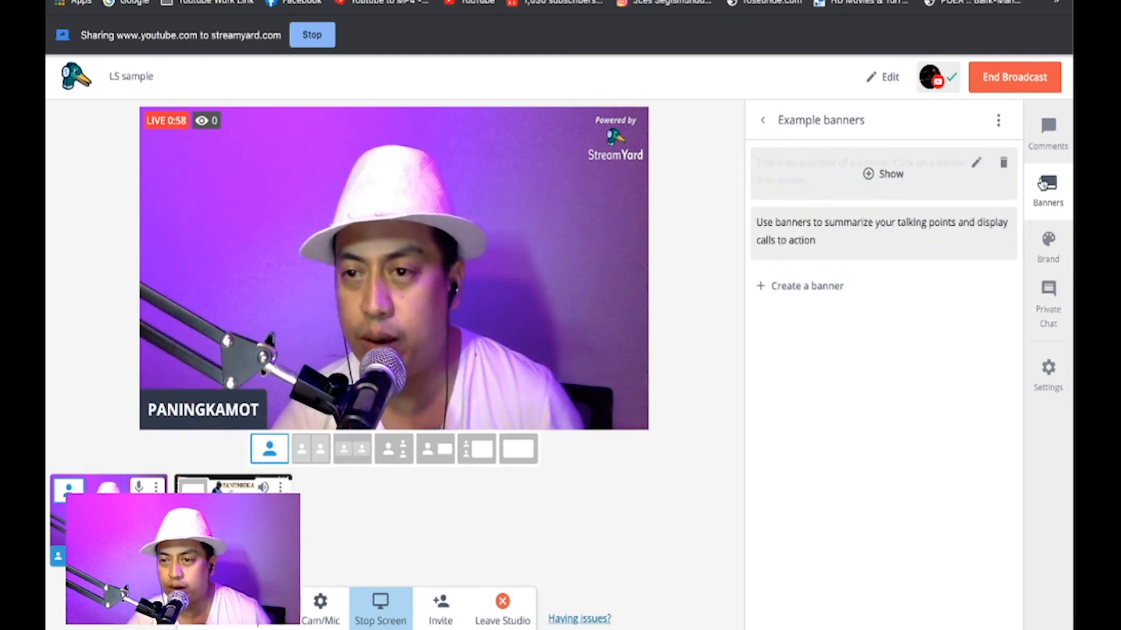
left_click(1057, 248)
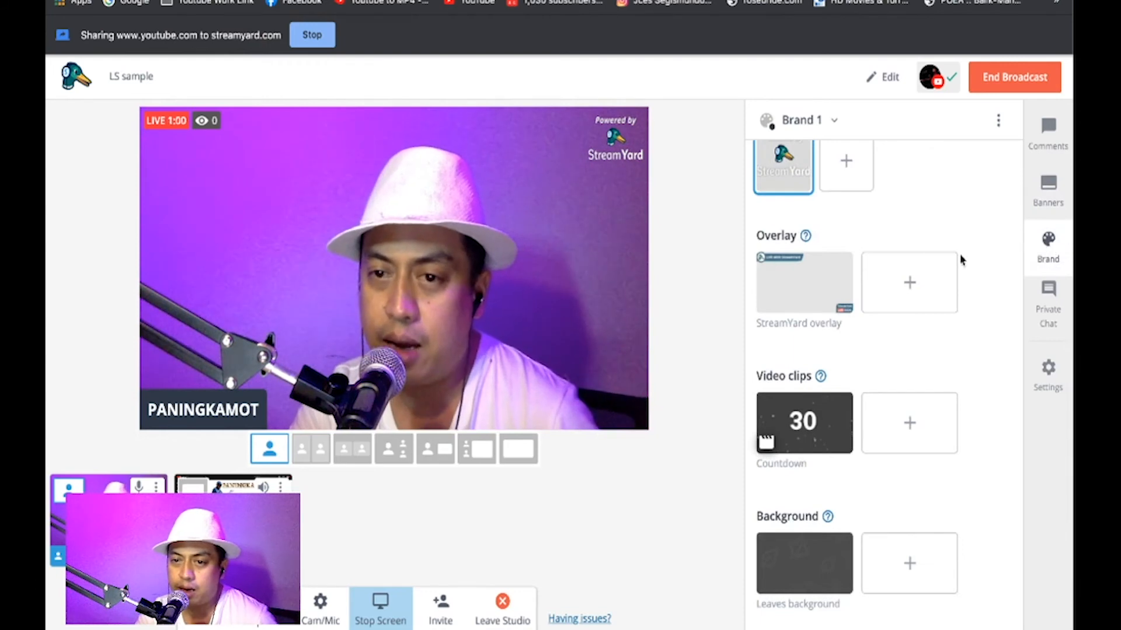
Check the logo options, close the 'Customize your logo' notice, and switch to Private Chat
left_click(773, 184)
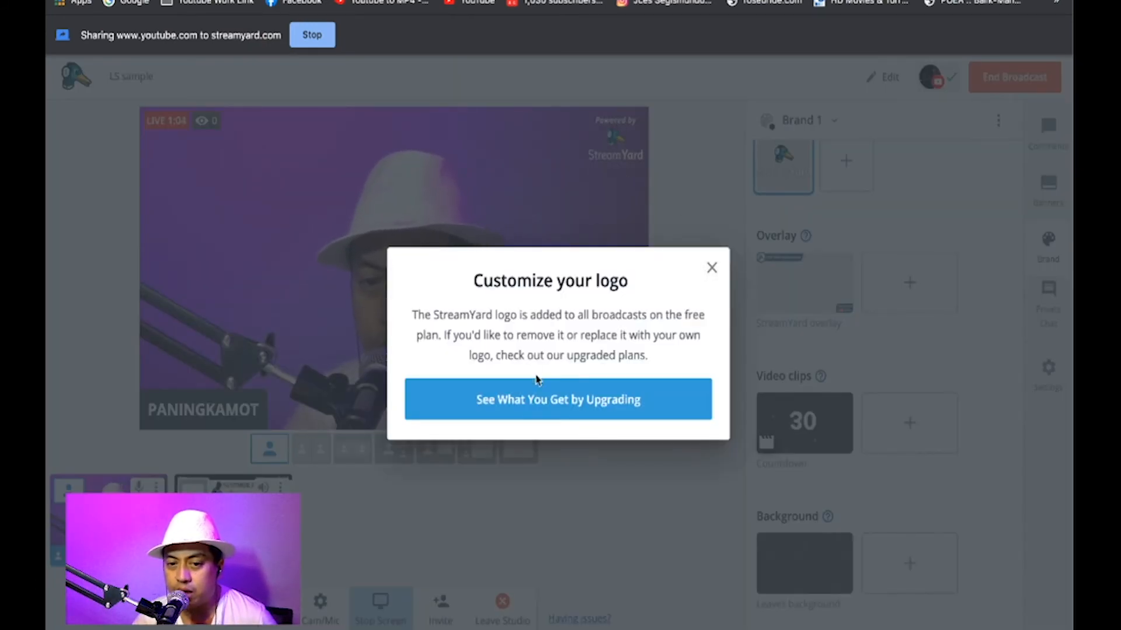
left_click(713, 267)
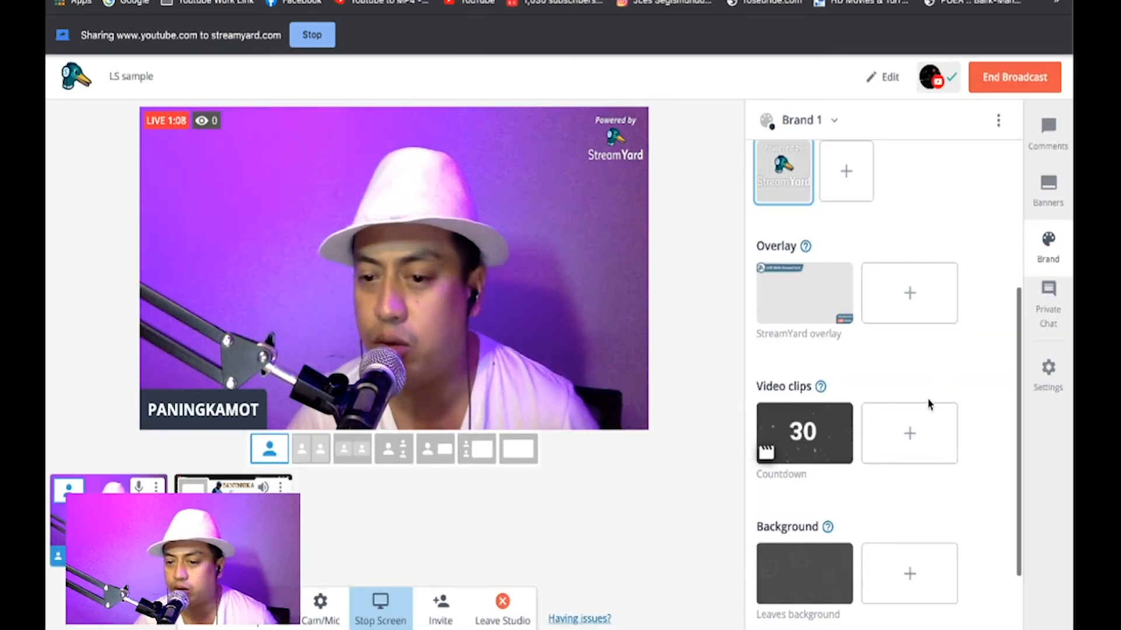
scroll(916, 416, "down", 2)
scroll(918, 420, "up", 6)
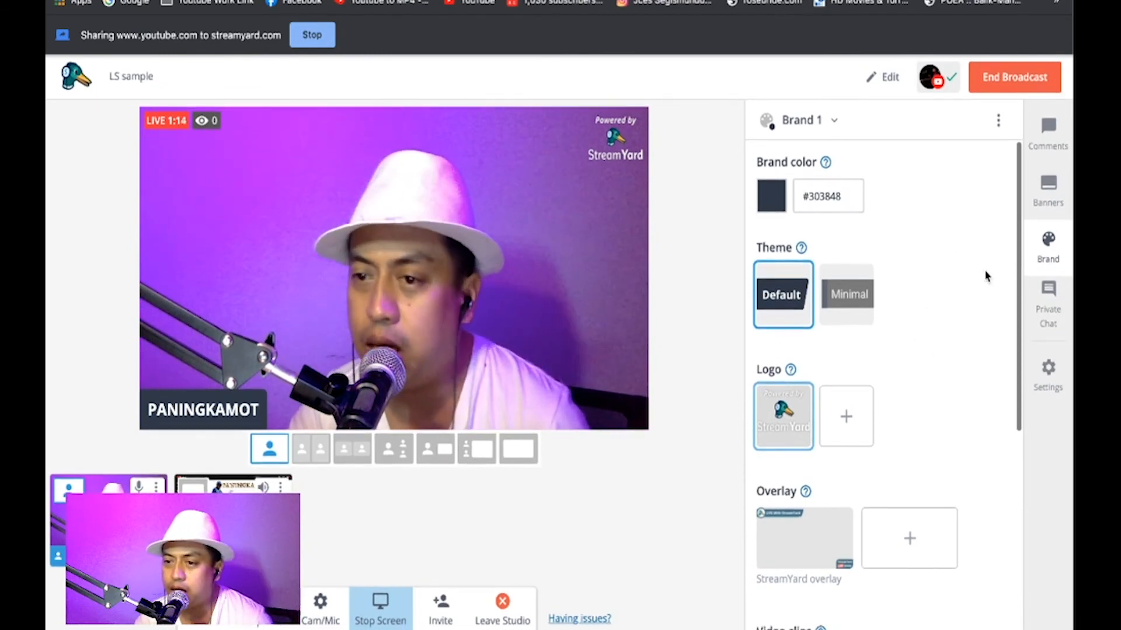
left_click(1054, 299)
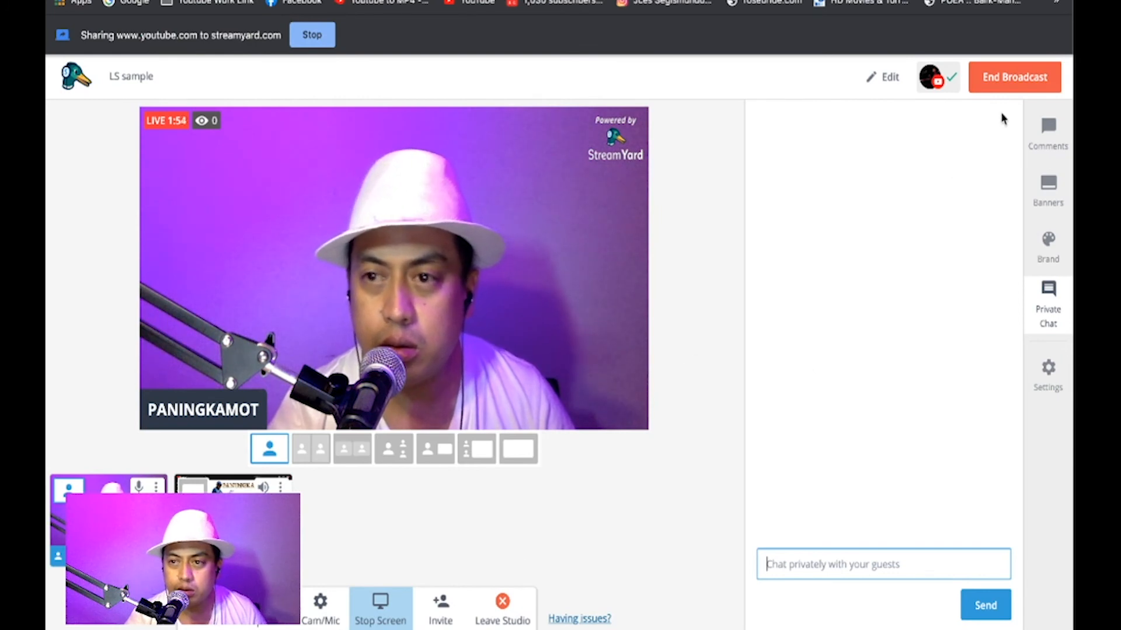
End the live broadcast, rate it Good, and close the thank-you message
left_click(999, 80)
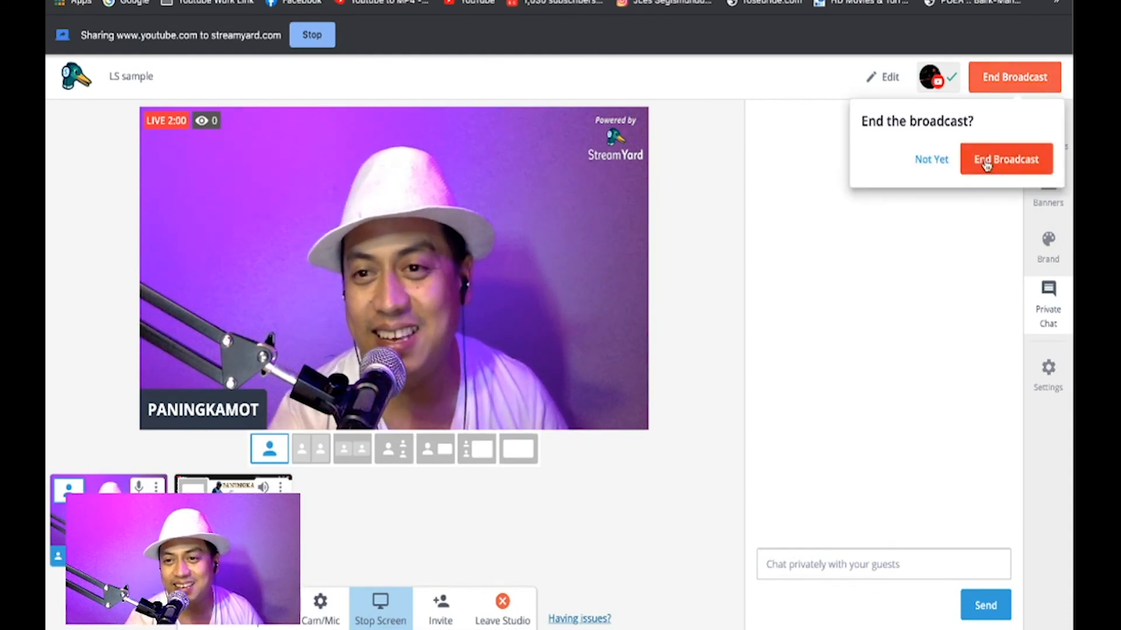
left_click(985, 165)
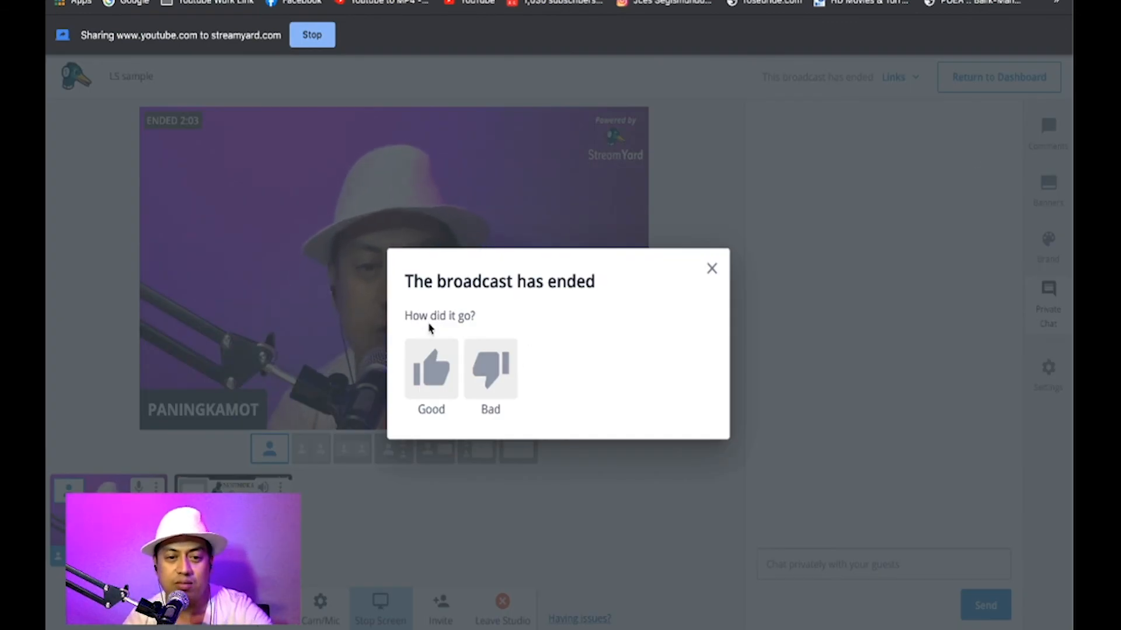
left_click(431, 373)
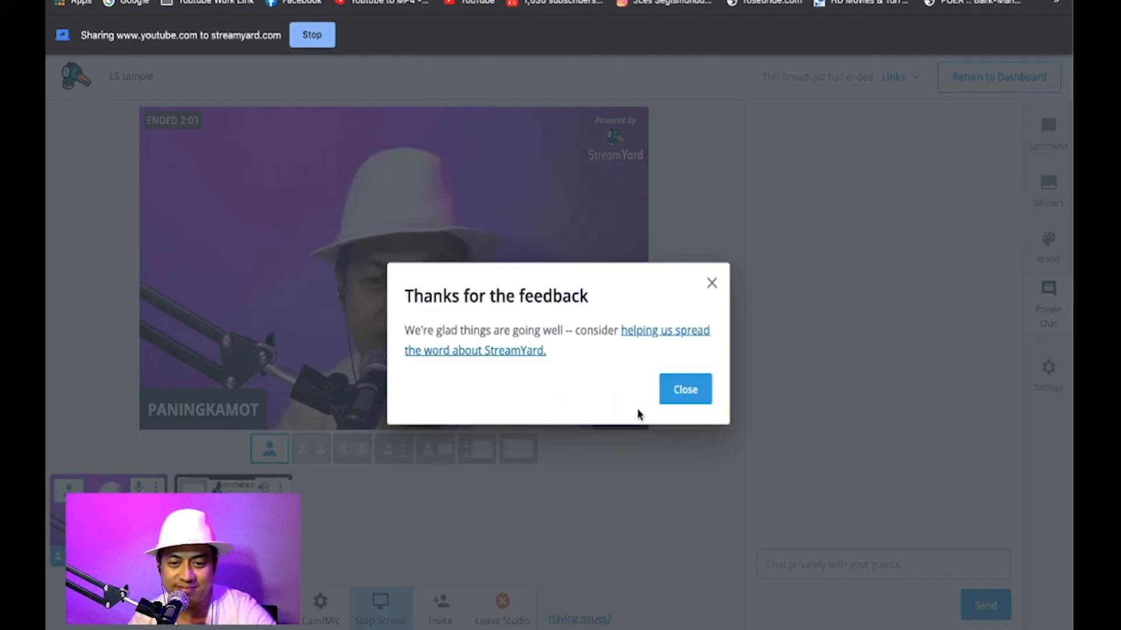
left_click(694, 391)
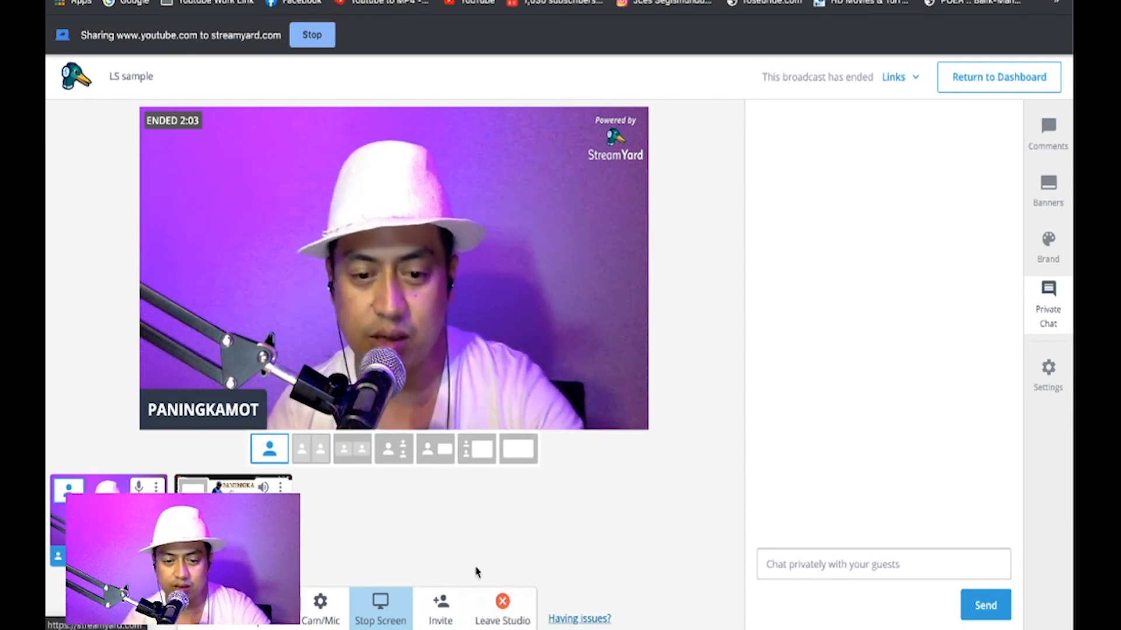
Leave the studio and return to the PANINGKAMOT channel's YouTube Videos page
left_click(504, 607)
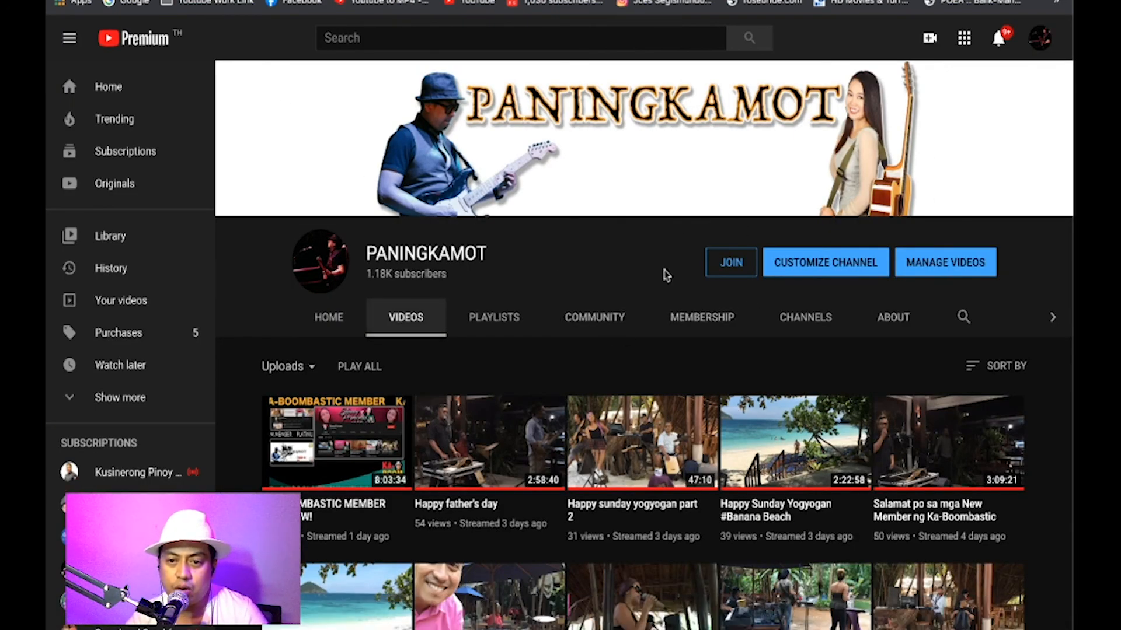
scroll(729, 270, "up", 7)
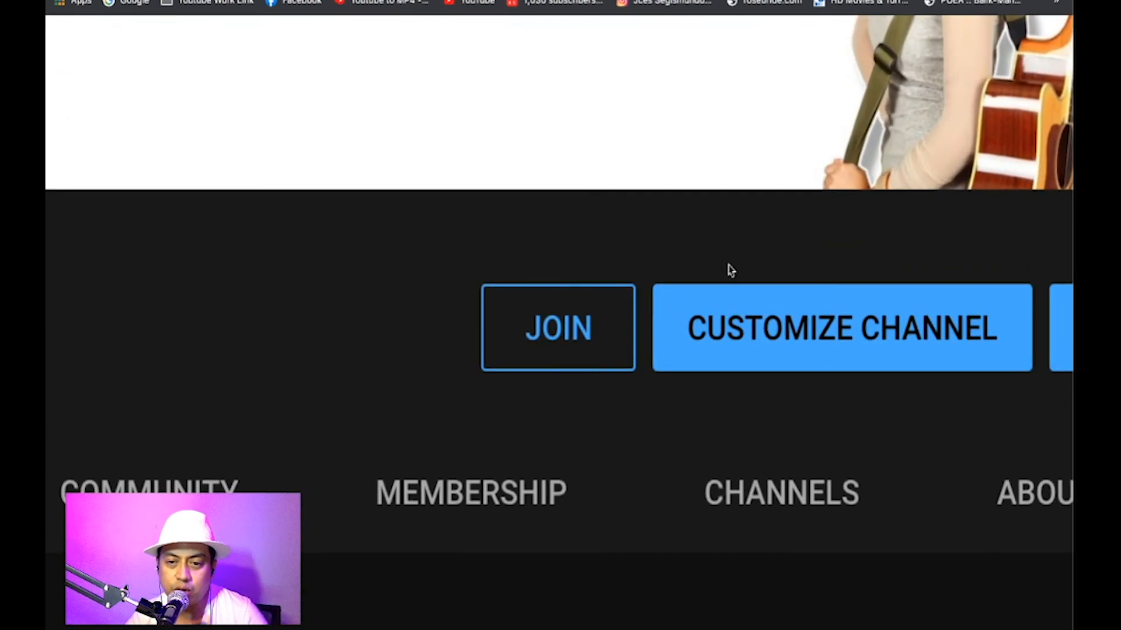
scroll(578, 269, "down", 7)
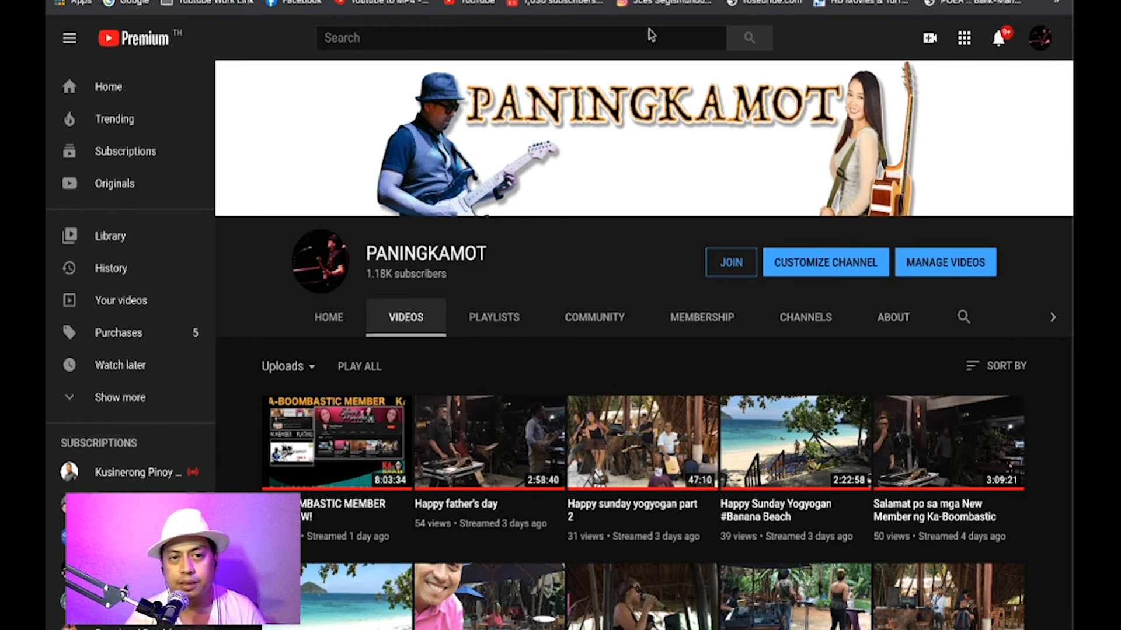
mouse_move(631, 626)
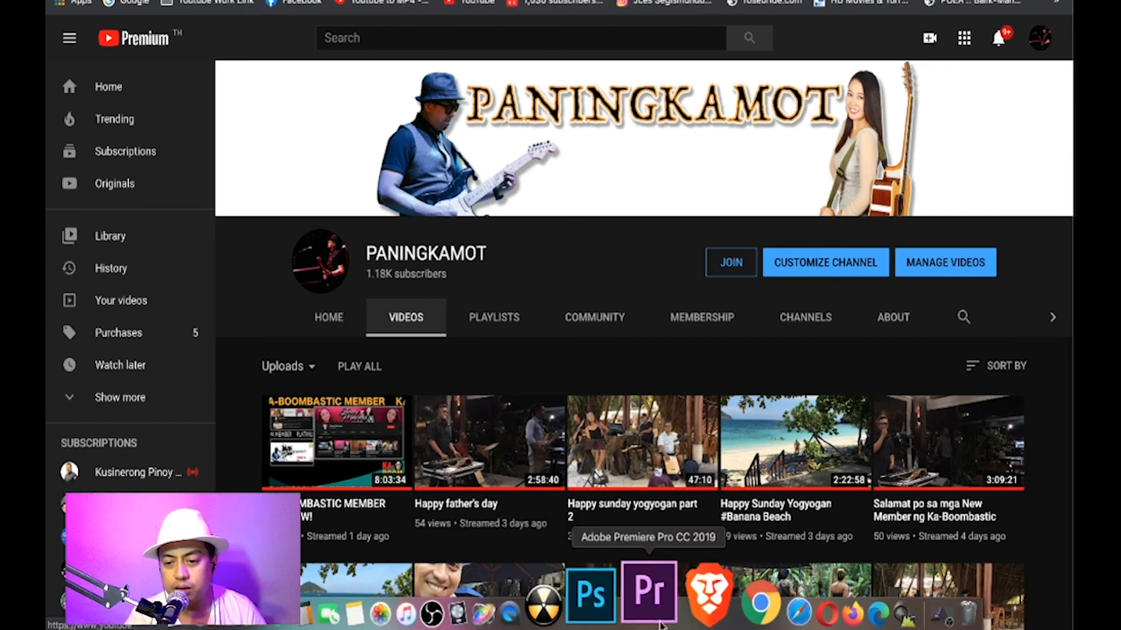